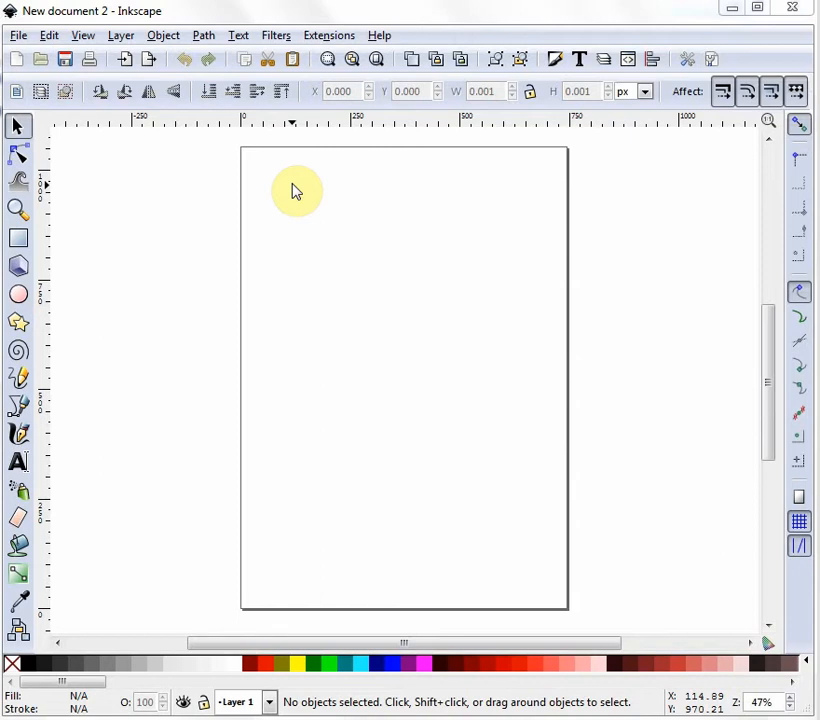
Set the page size to US Letter and the default units to inches in Document Properties.
left_click(20, 35)
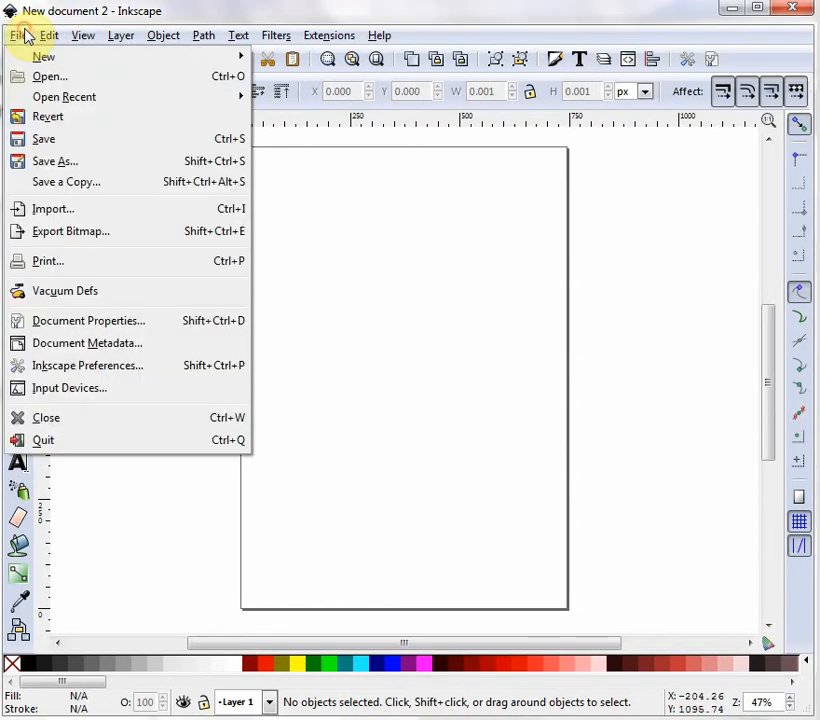
left_click(115, 328)
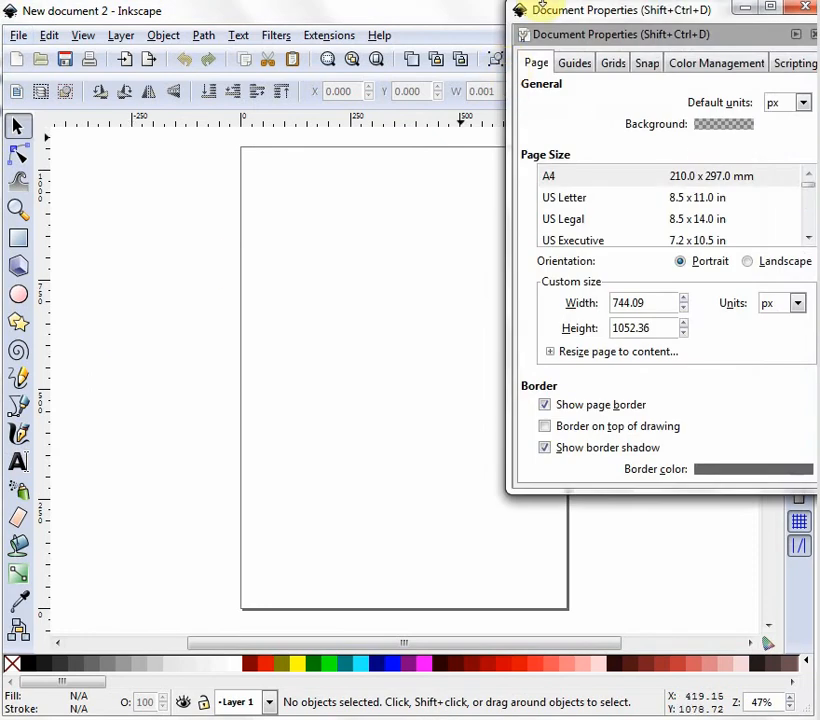
left_click(578, 200)
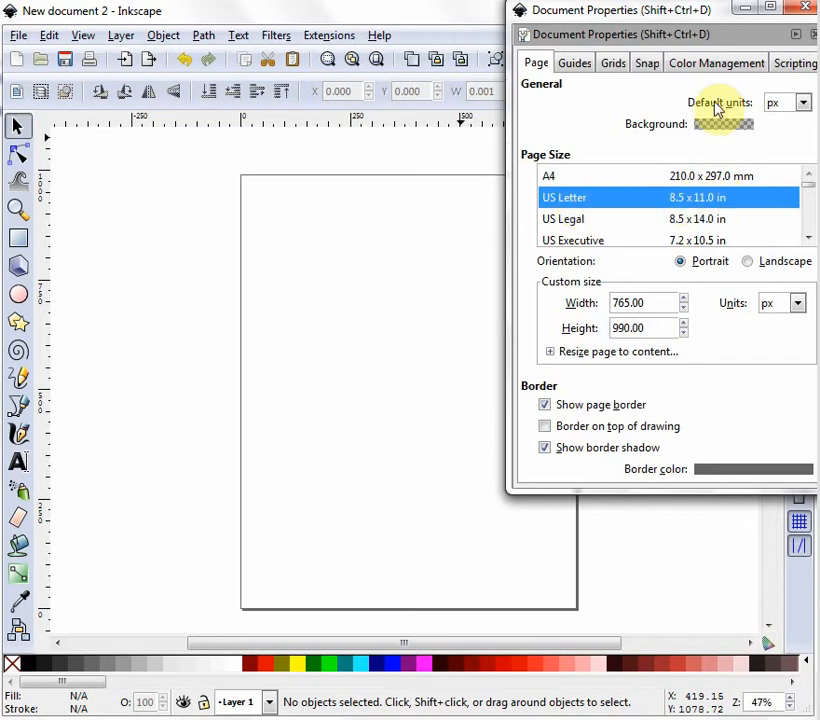
left_click(803, 103)
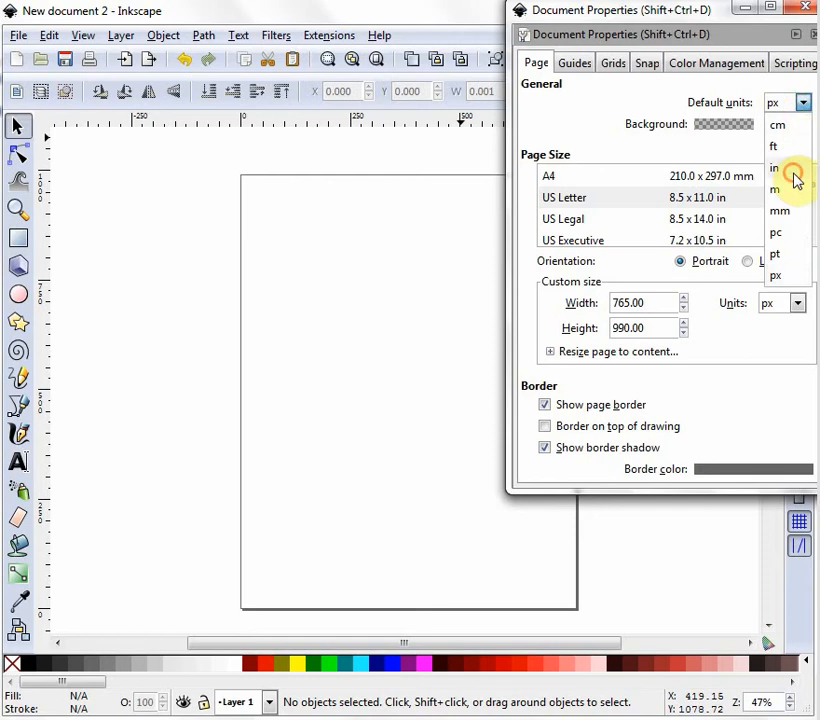
left_click(794, 170)
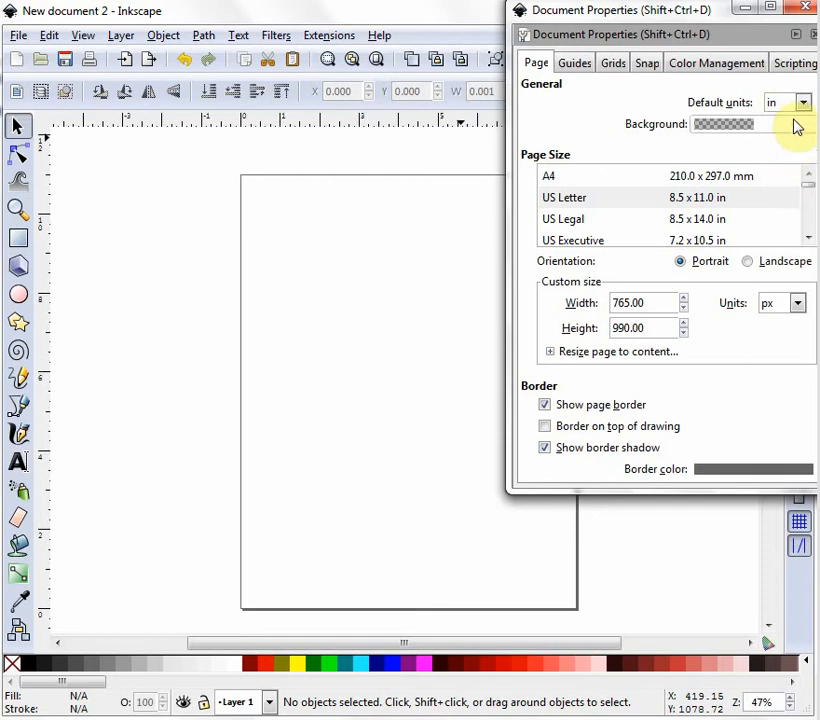
left_click(806, 8)
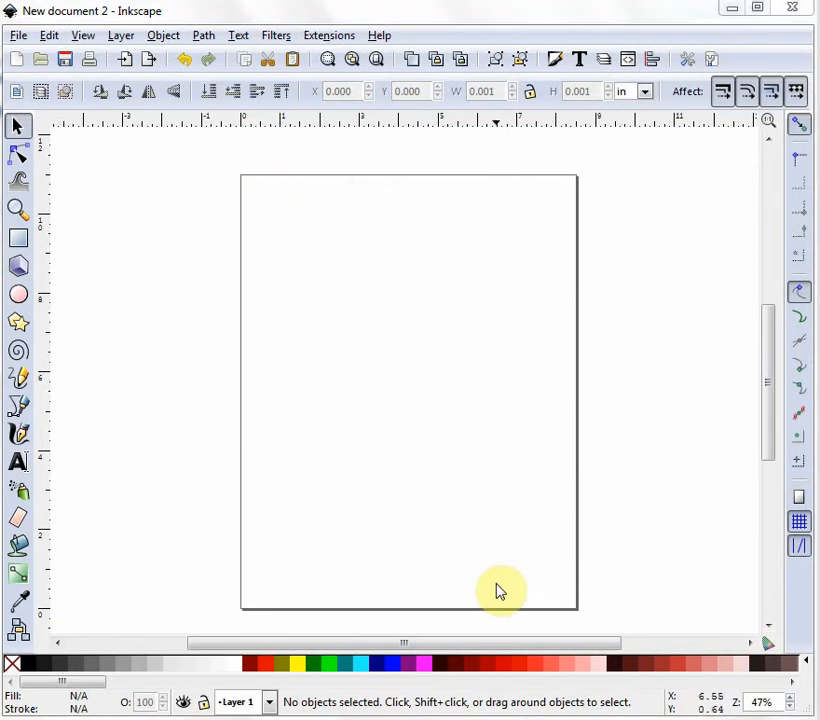
Draw a rectangle about 3.4 by 2.1 in near the page's upper-left corner.
left_click(792, 702)
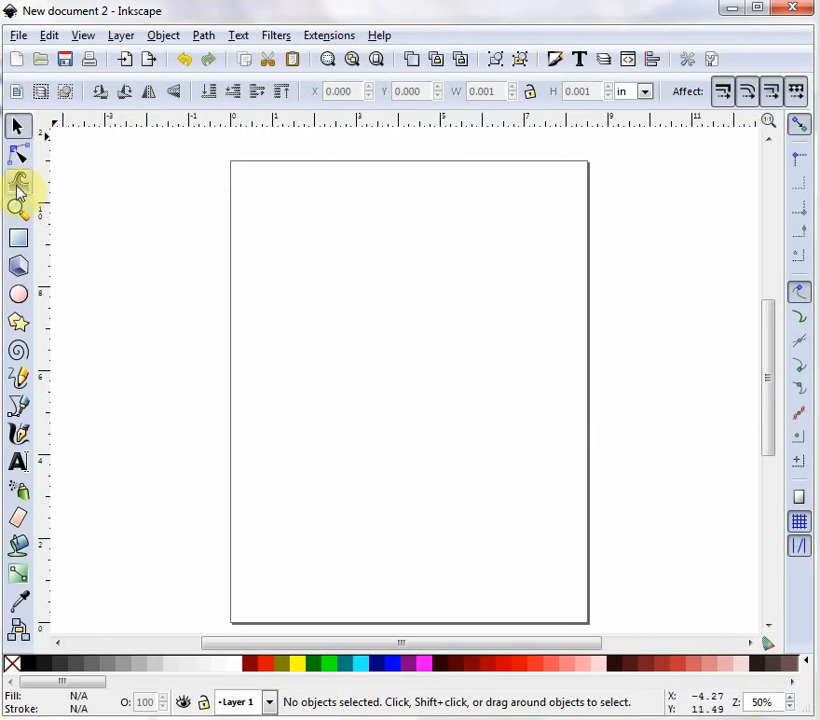
left_click(19, 241)
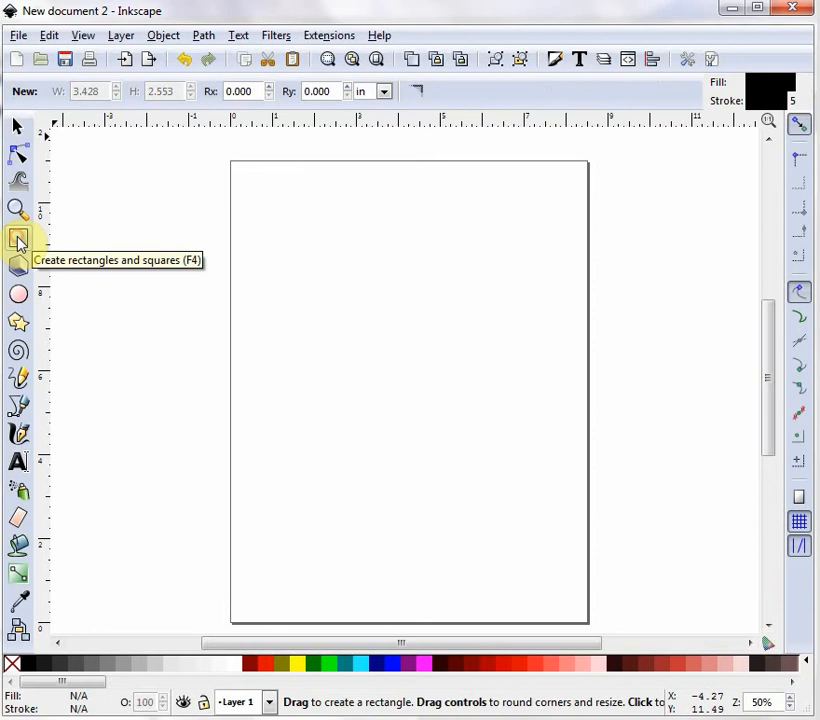
left_click_drag(261, 193, 406, 284)
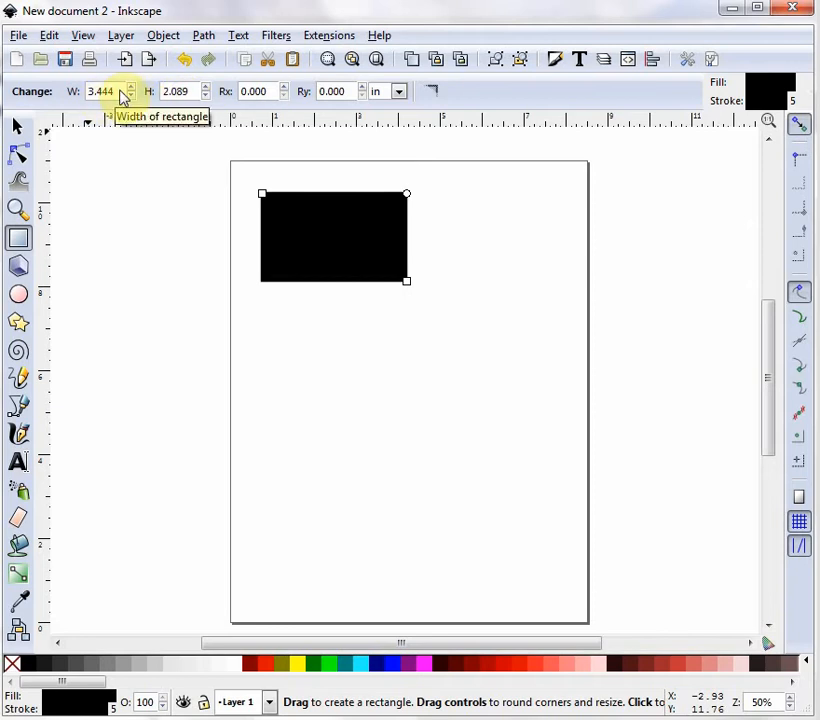
Set the rectangle's width to 4.15 in and height to 2.6 in.
left_click_drag(115, 91, 84, 94)
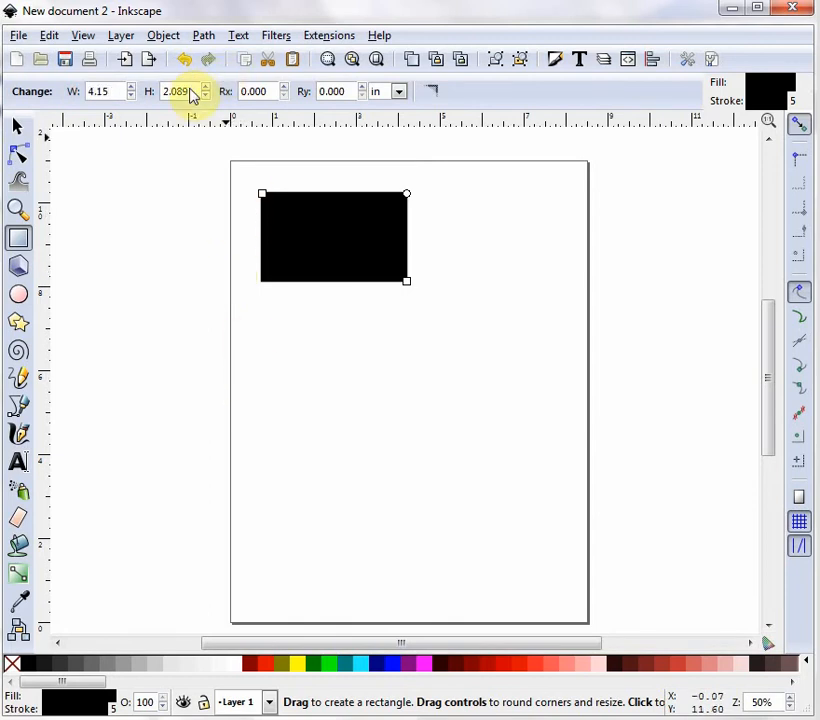
left_click_drag(193, 93, 162, 97)
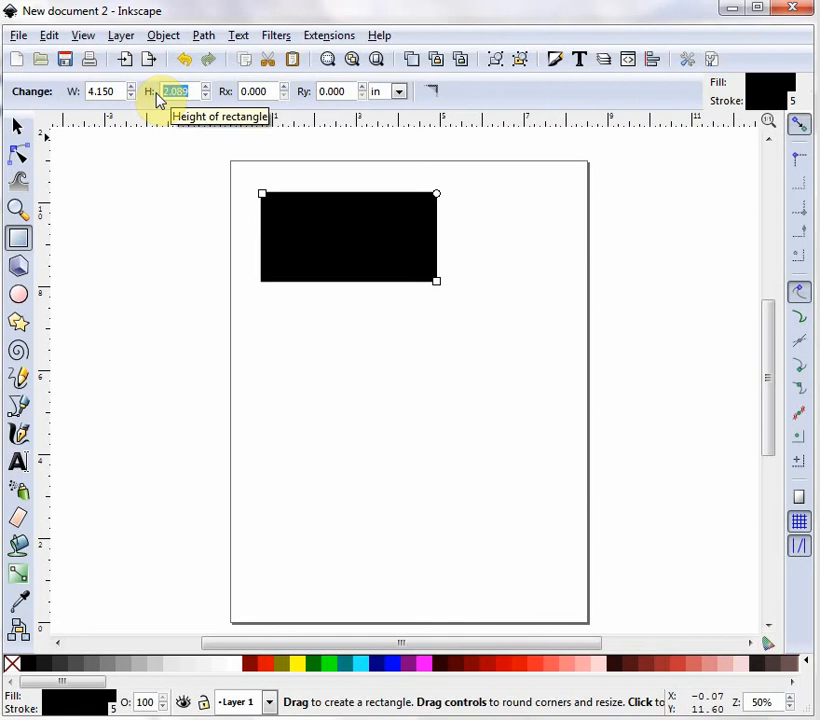
type("2.6")
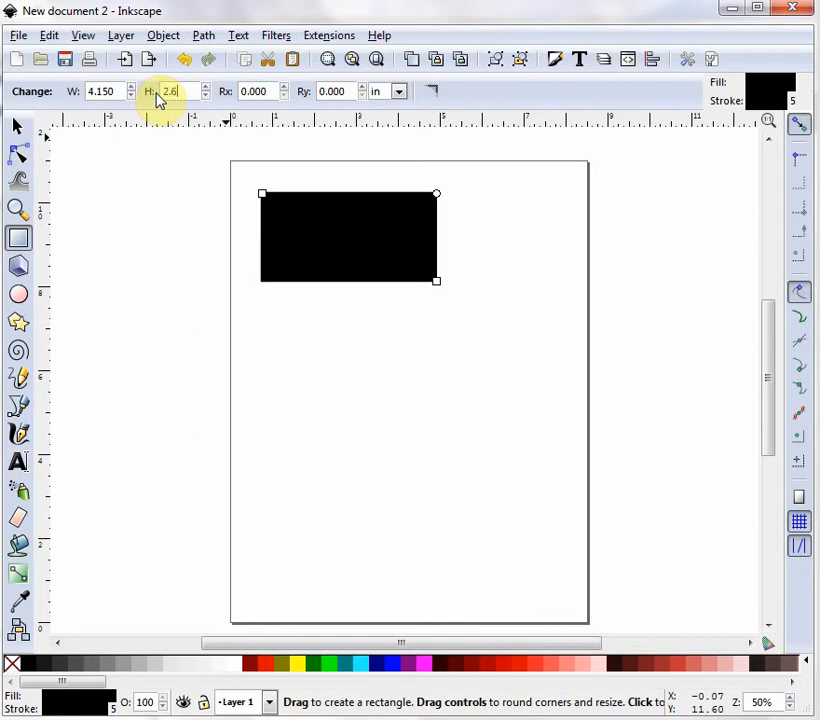
key("Return")
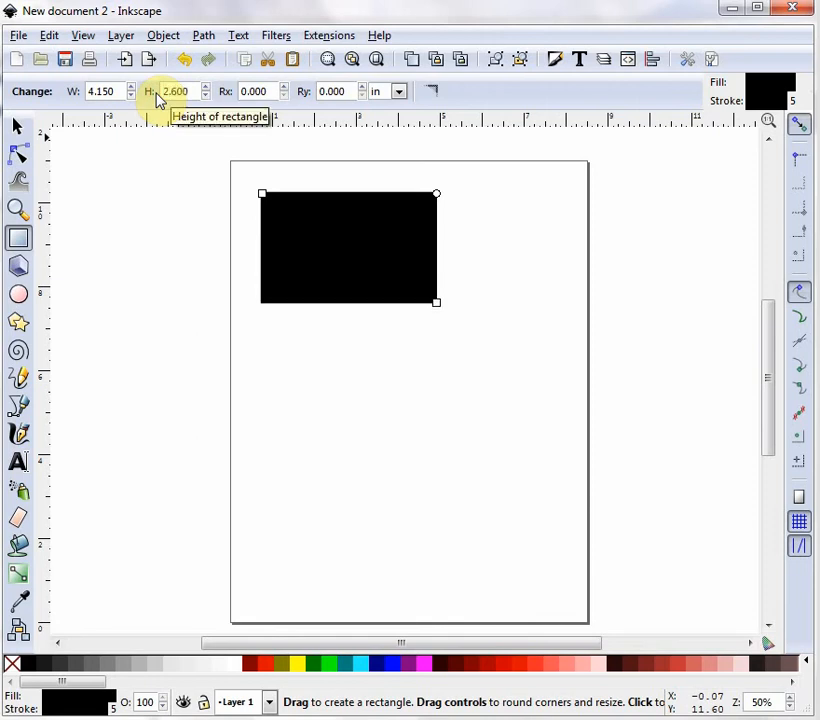
Move the rectangle to the page's top-left corner.
left_click(18, 131)
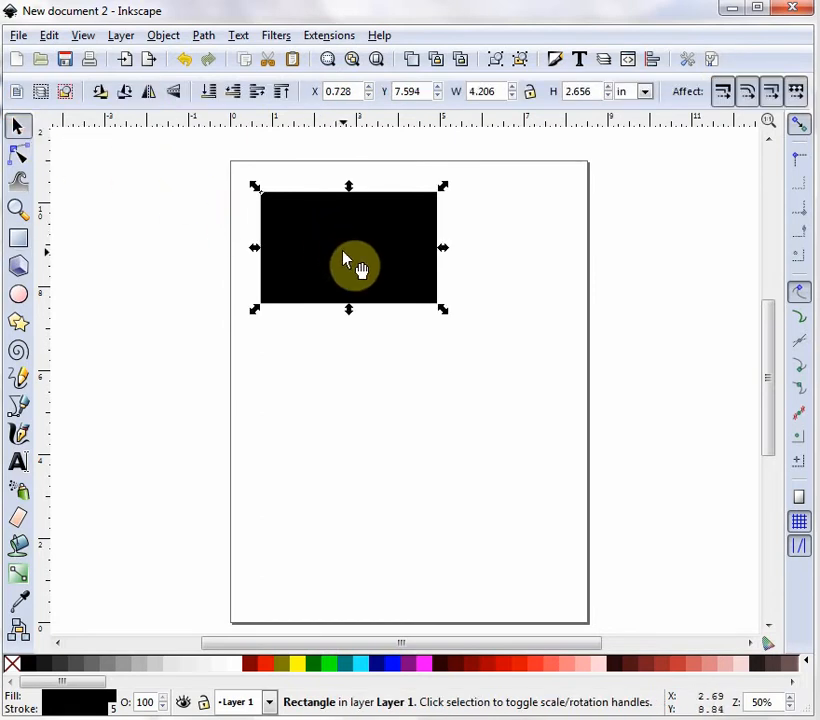
left_click_drag(343, 259, 307, 227)
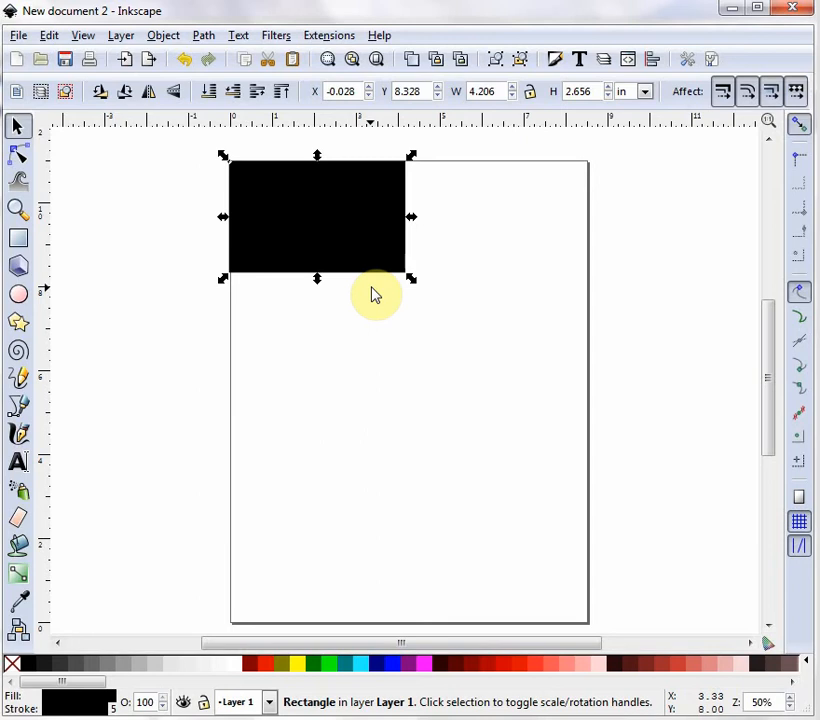
Duplicate the rectangle three times and stack the copies down the page's left column.
key("ctrl")
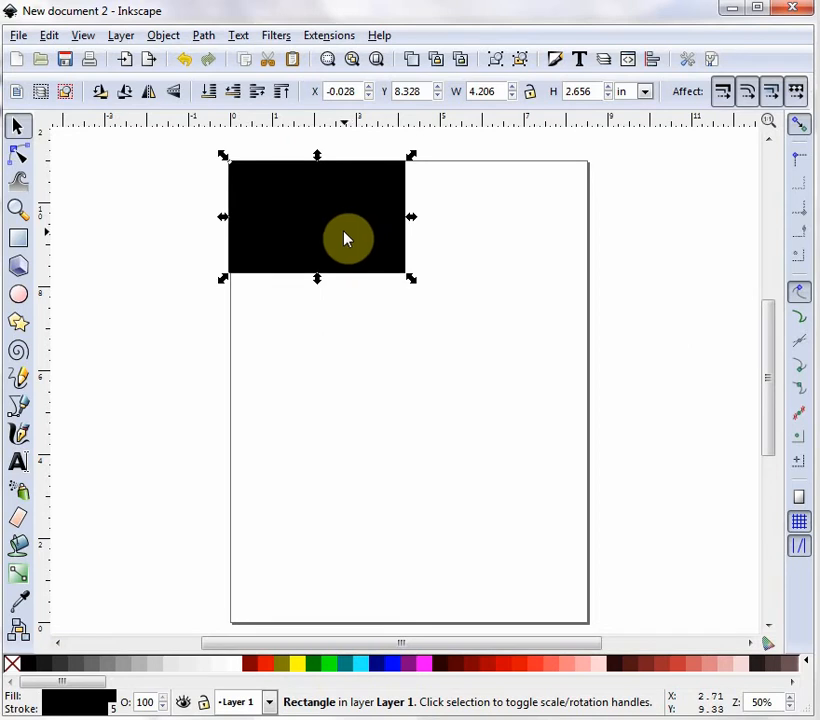
key("ctrl+d")
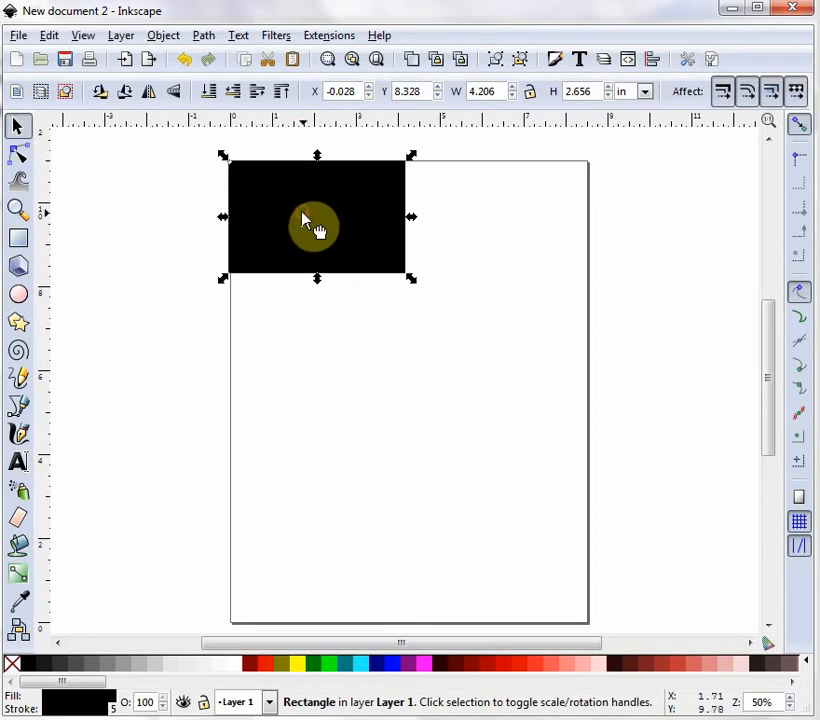
left_click_drag(305, 216, 306, 568)
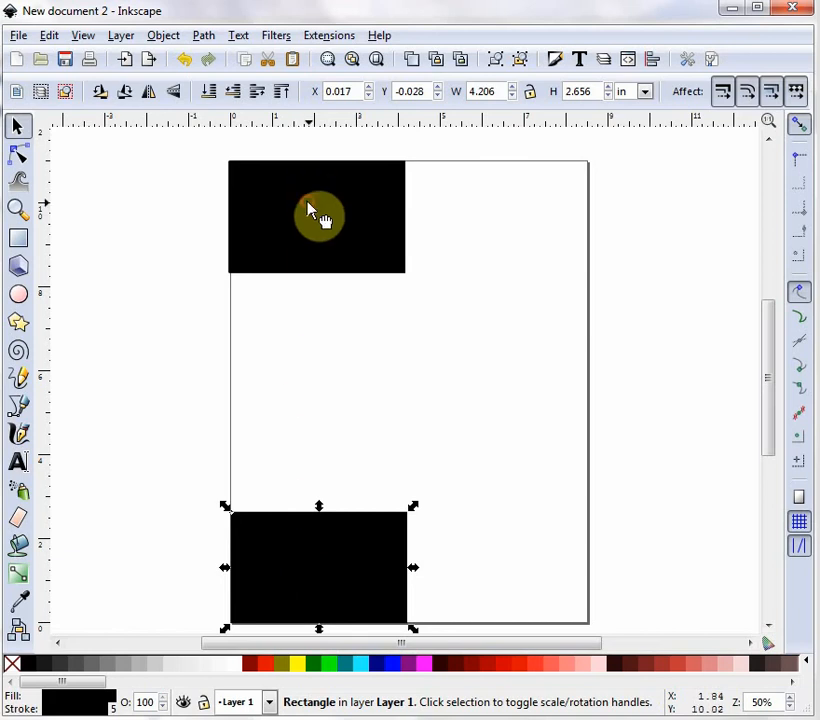
left_click_drag(318, 214, 312, 444)
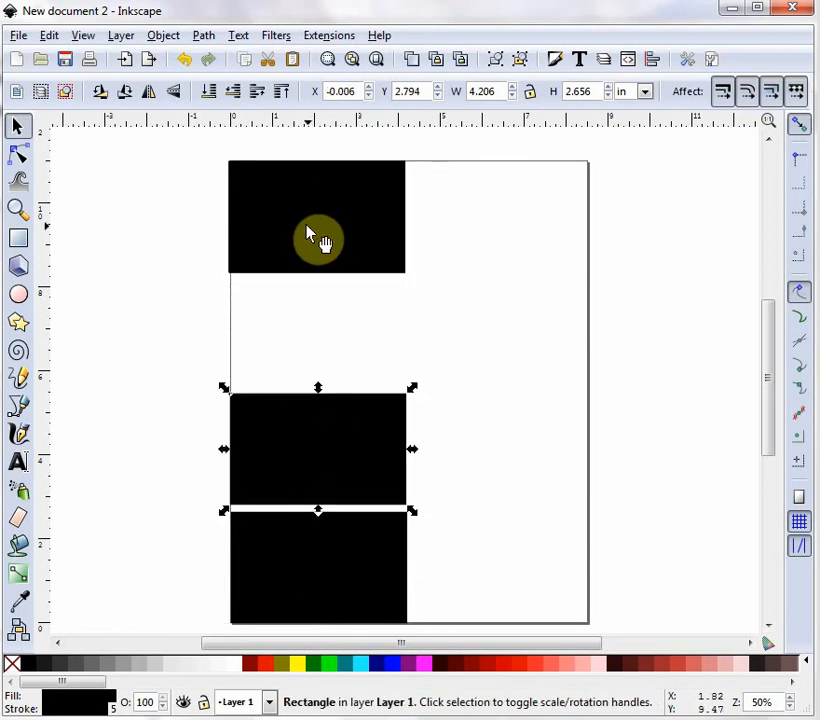
left_click_drag(306, 226, 311, 349)
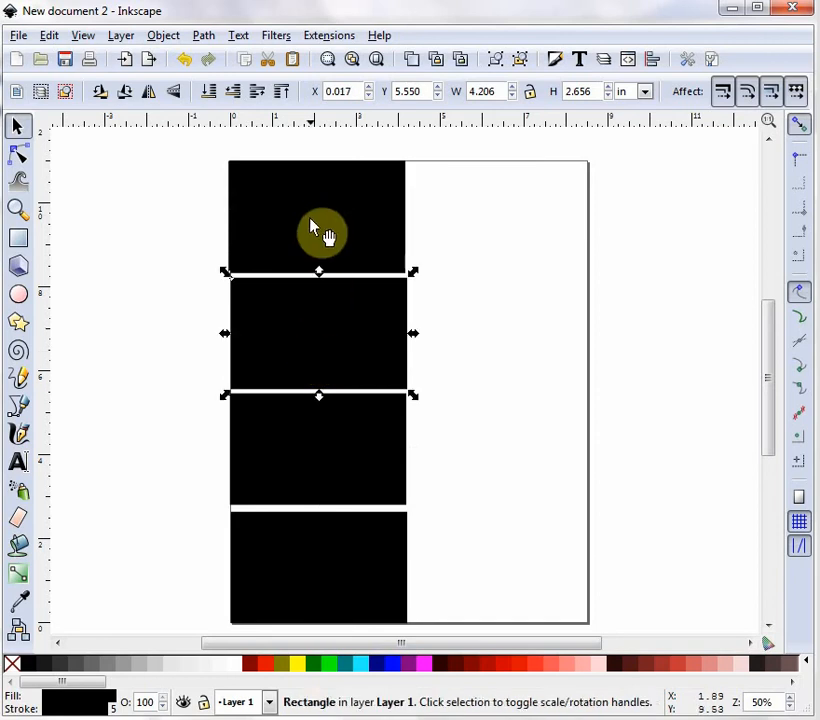
Duplicate rectangles into the right column to complete a two-by-four grid filling the page.
left_click_drag(326, 220, 487, 214)
left_click_drag(342, 214, 524, 341)
left_click(523, 337)
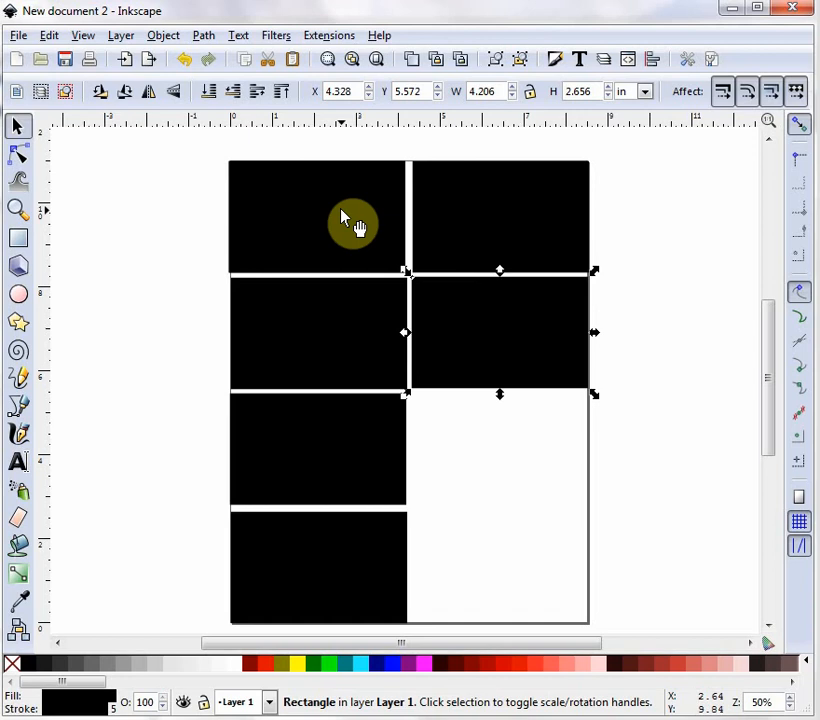
left_click_drag(342, 214, 525, 447)
left_click_drag(318, 205, 502, 558)
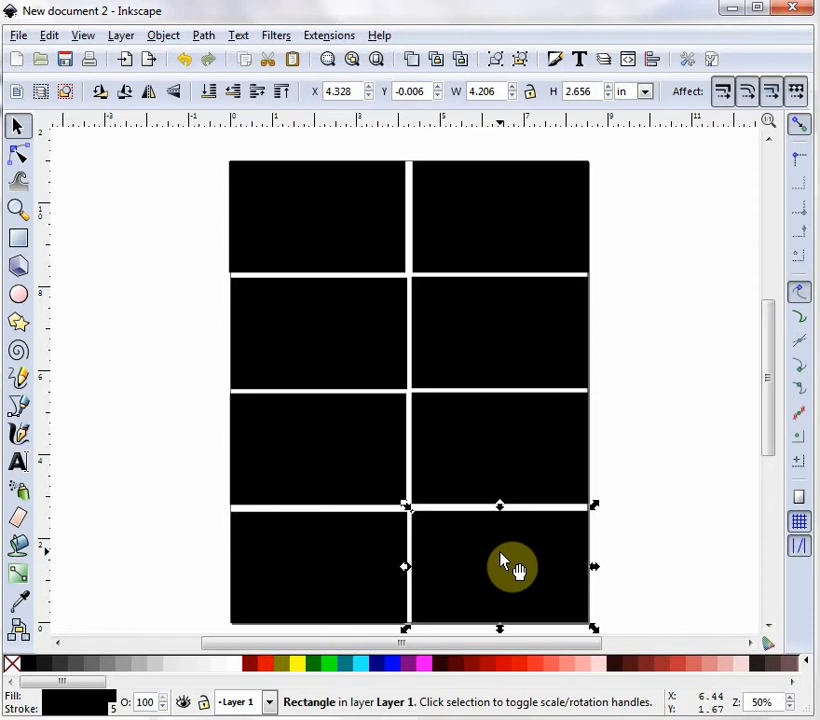
Nudge individual rectangles slightly to even out the gaps between them in the grid.
left_click(483, 466)
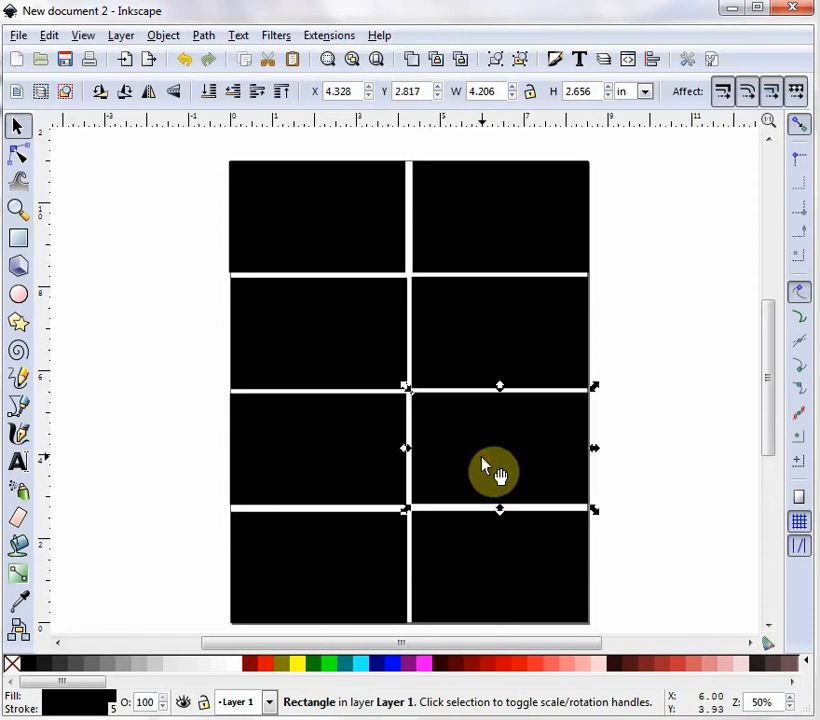
key("Down")
key("Down")
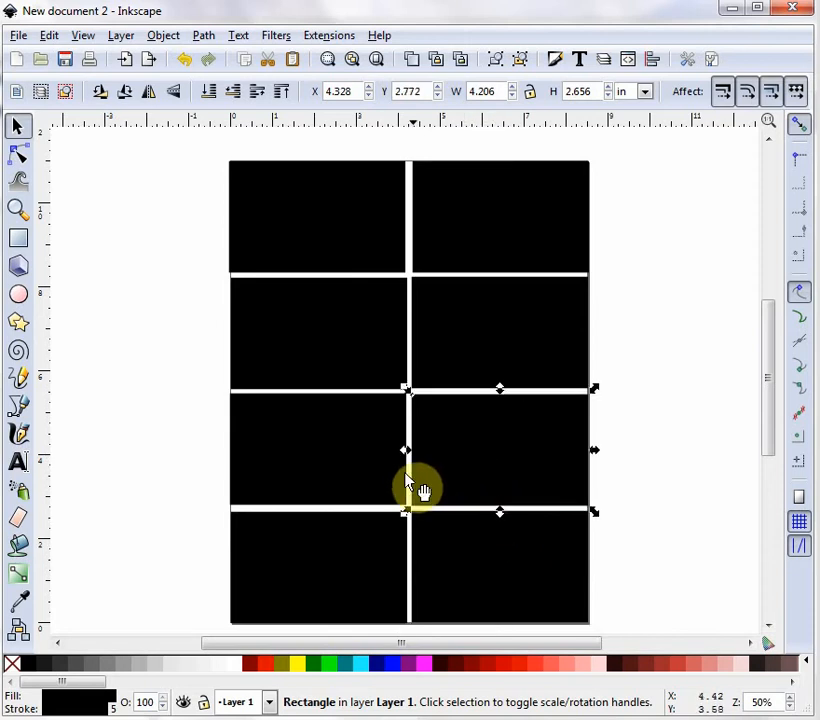
left_click(316, 478)
key("Down")
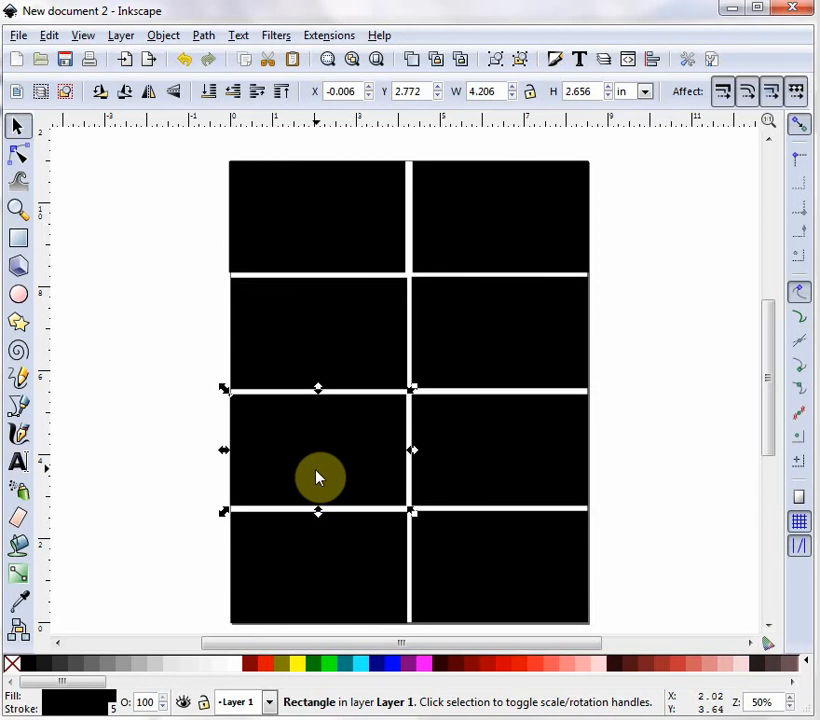
left_click(323, 246)
key("Right")
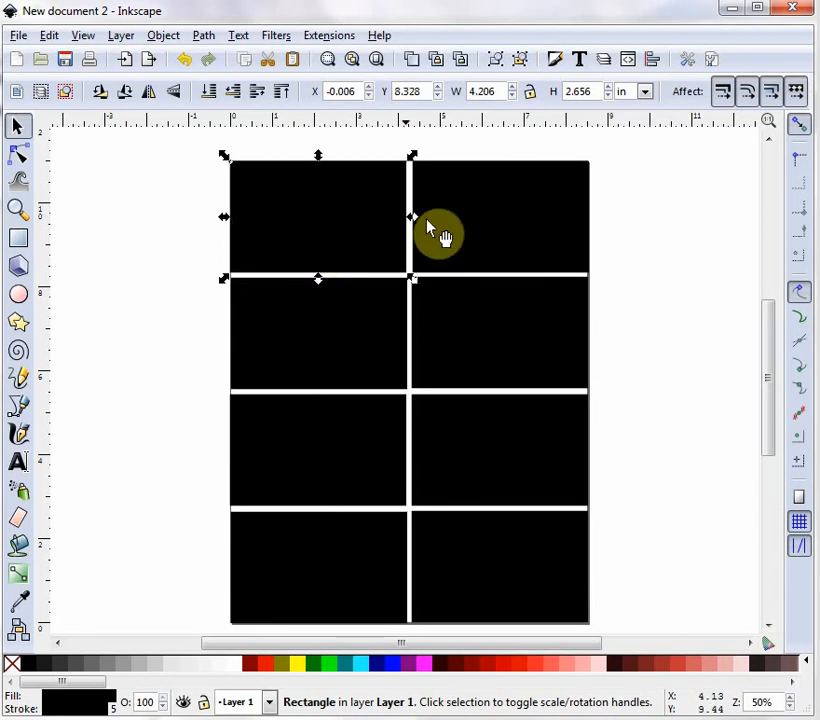
left_click(461, 234)
key("Left")
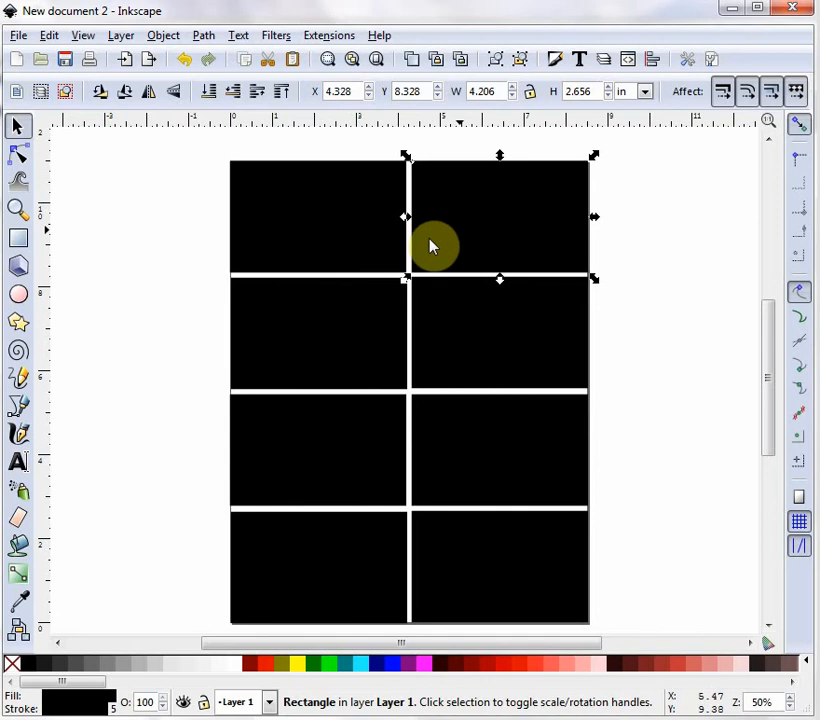
left_click(104, 311)
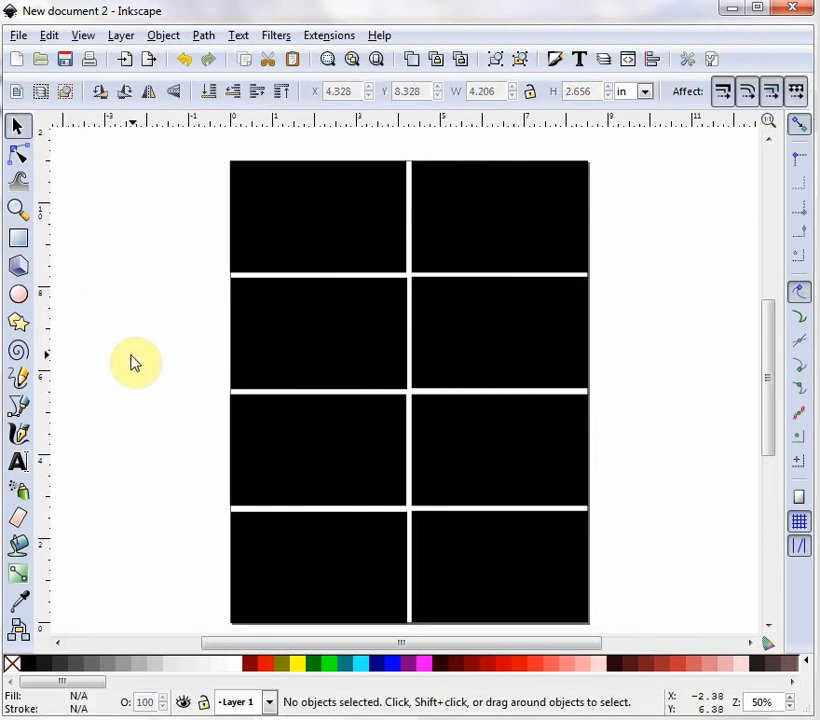
left_click(293, 553)
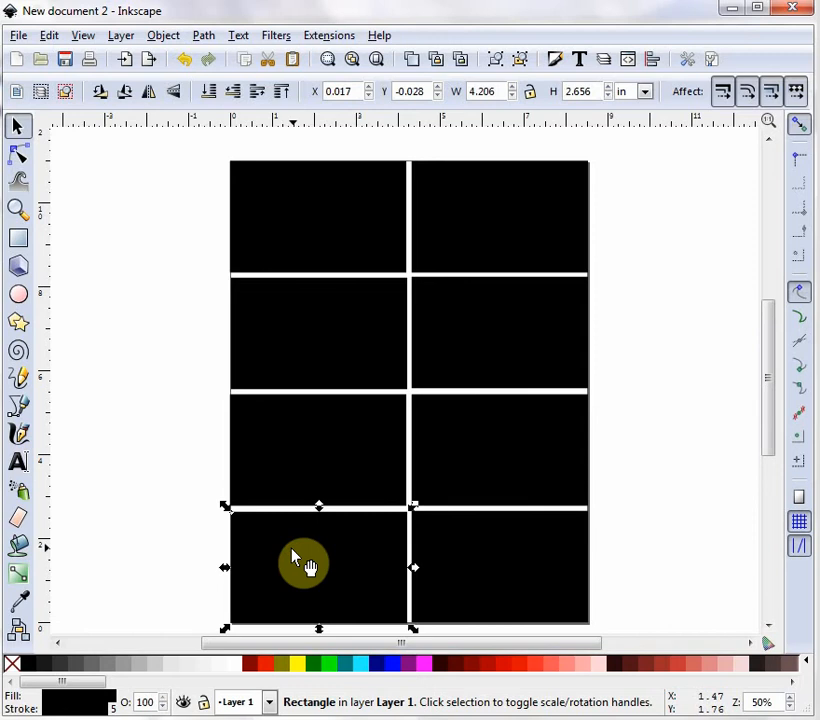
left_click(167, 421)
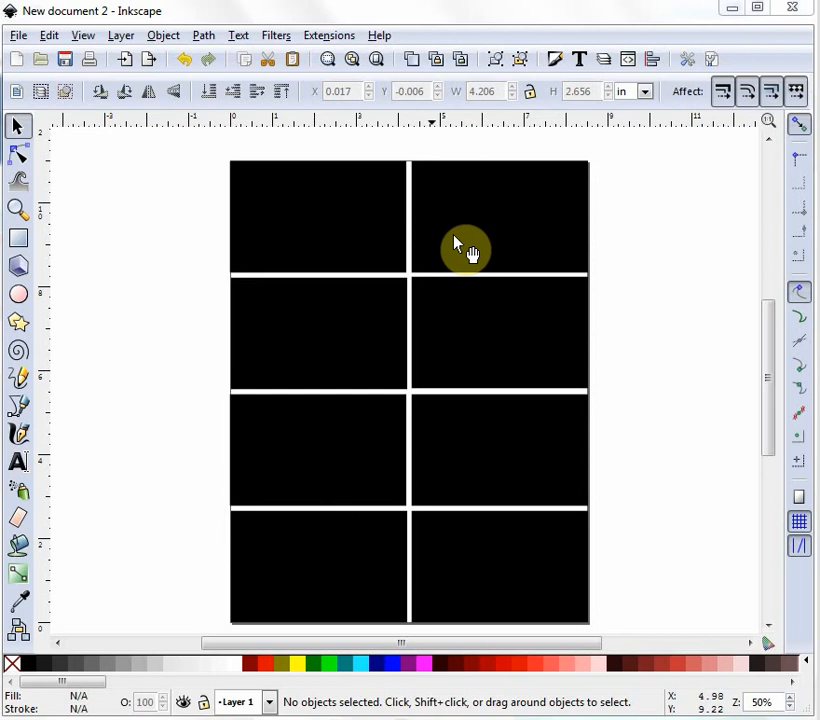
Set the top-left rectangle's fill color to RGB 44, 90, 160.
left_click(297, 216)
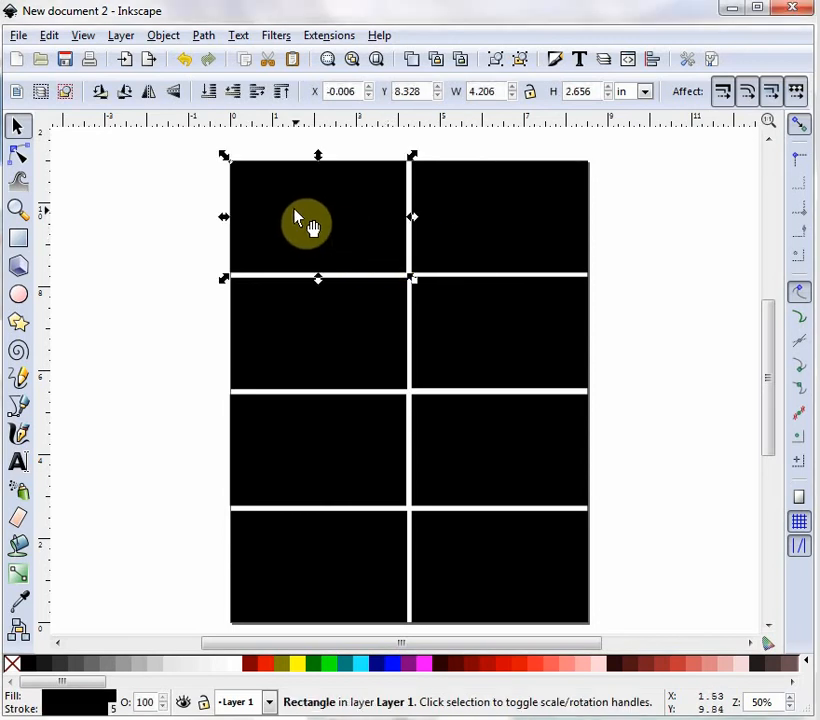
left_click(556, 61)
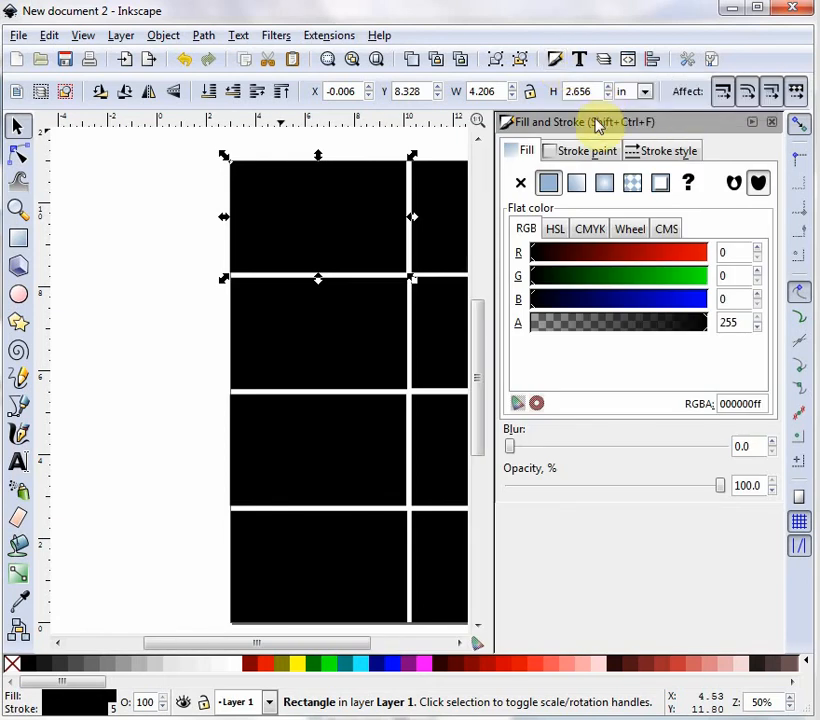
left_click(518, 230)
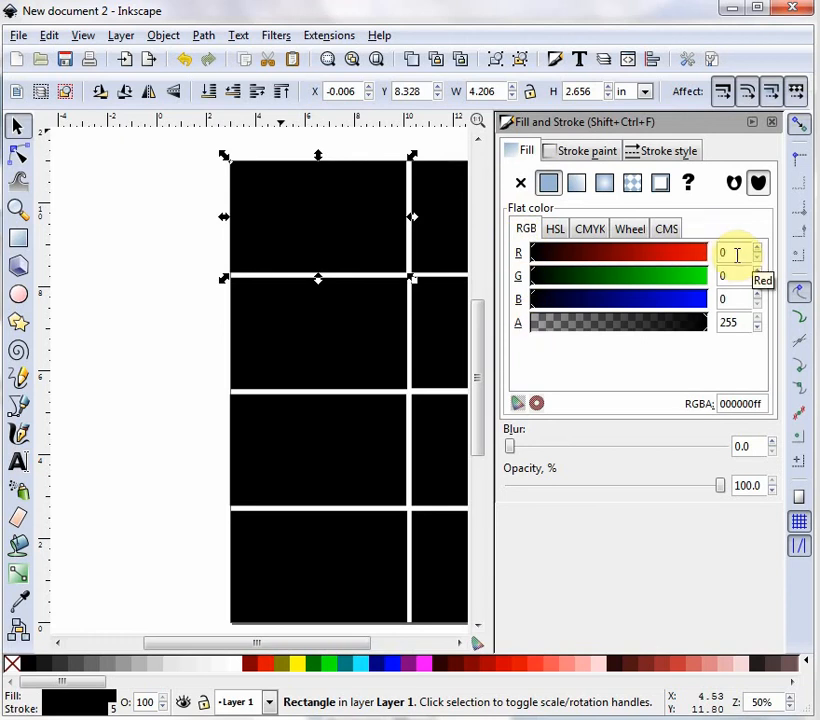
left_click(734, 253)
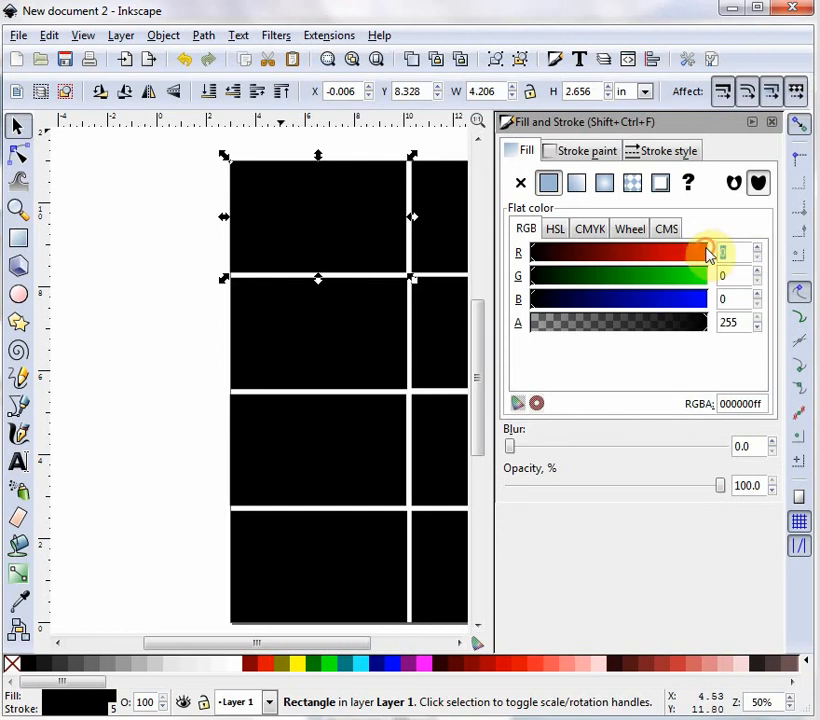
type("44")
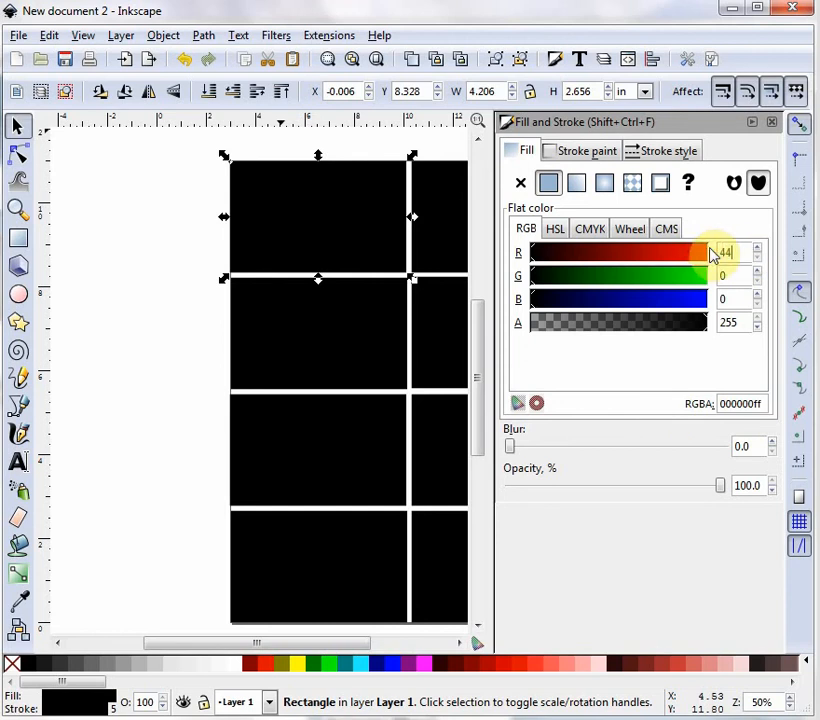
key("Tab")
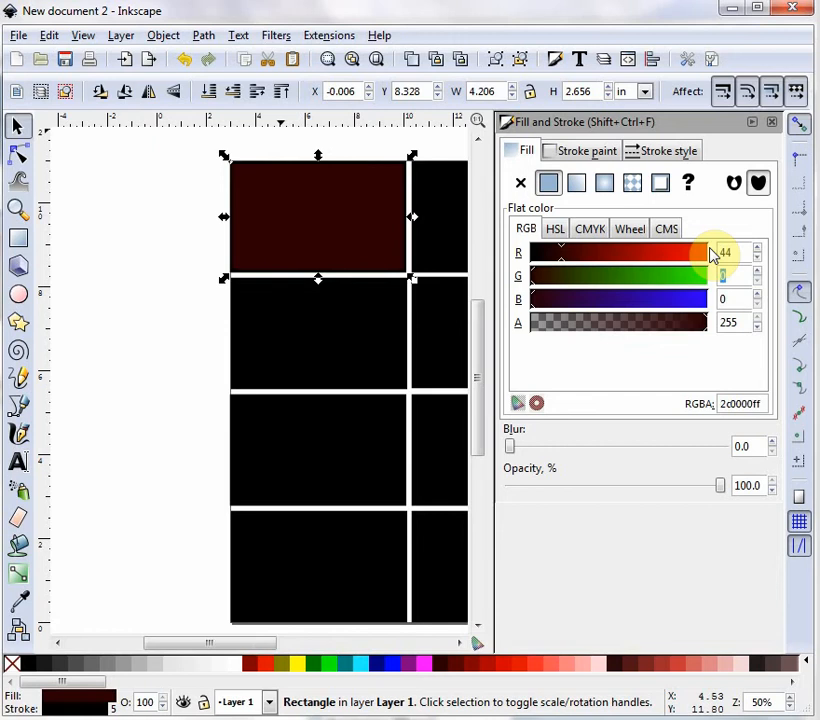
type("90")
key("Tab")
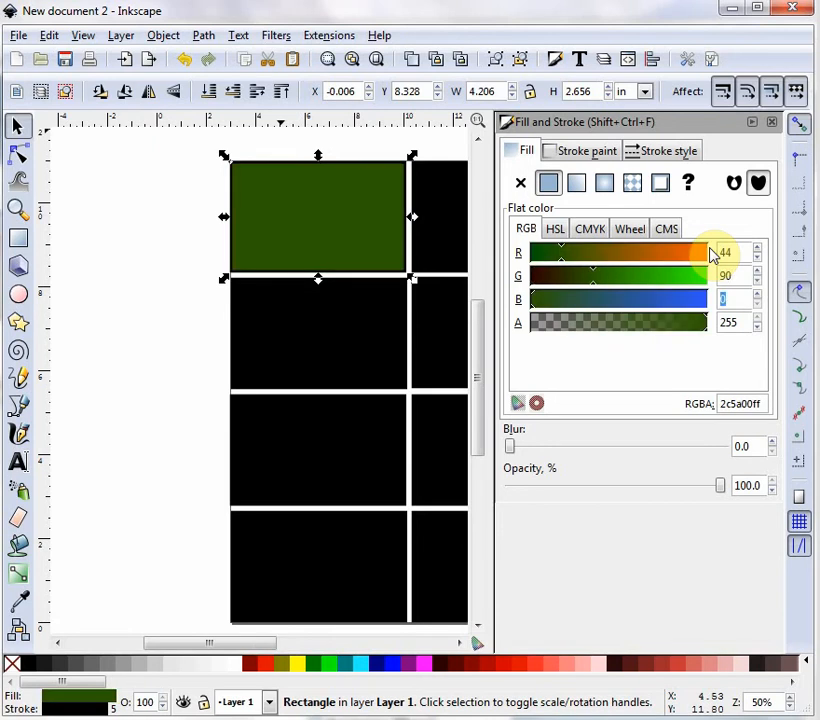
type("160")
key("Tab")
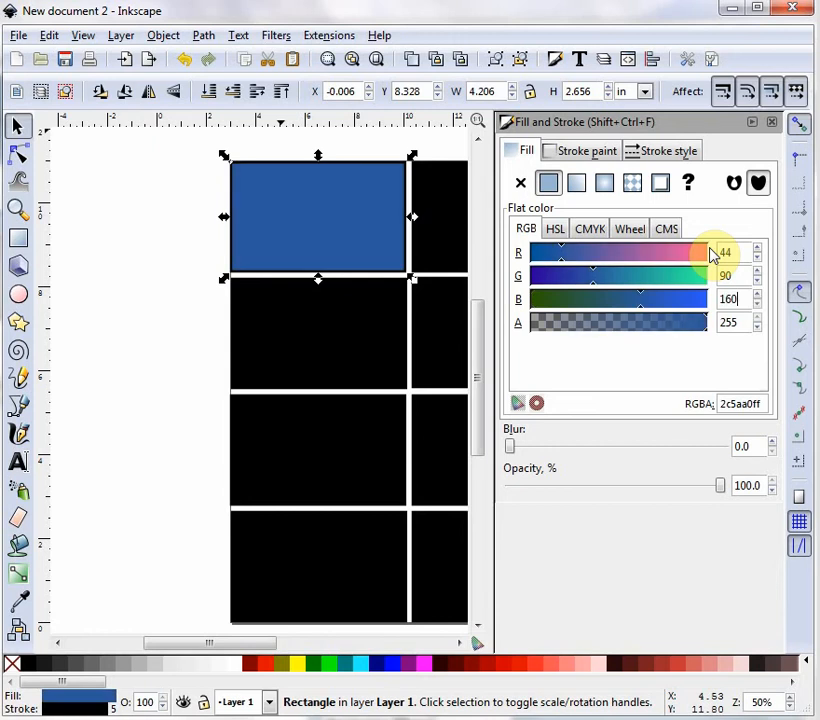
Set the top-left rectangle's stroke color to RGB 44, 90, 160.
left_click(586, 153)
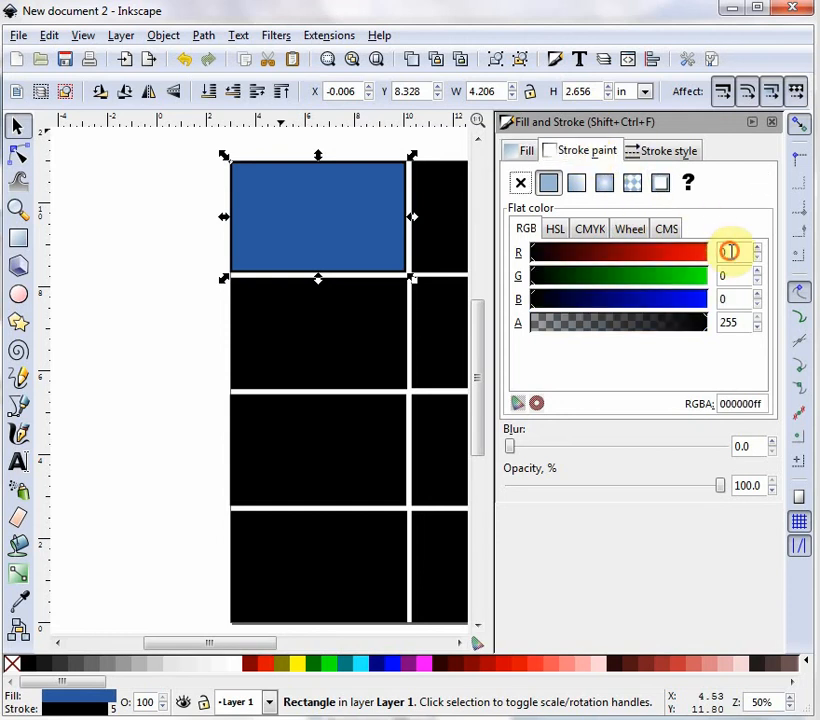
double_click(730, 251)
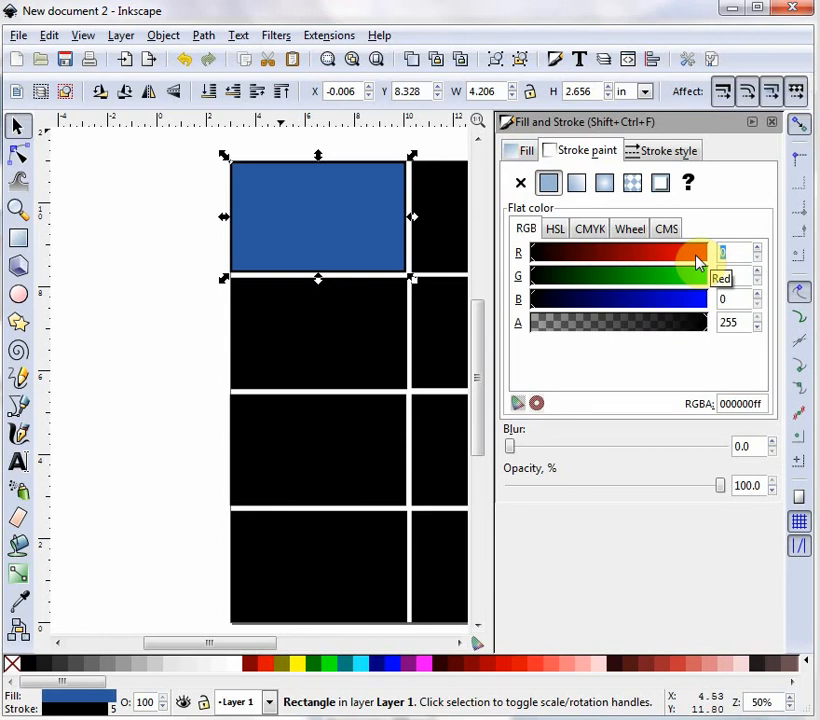
type("44")
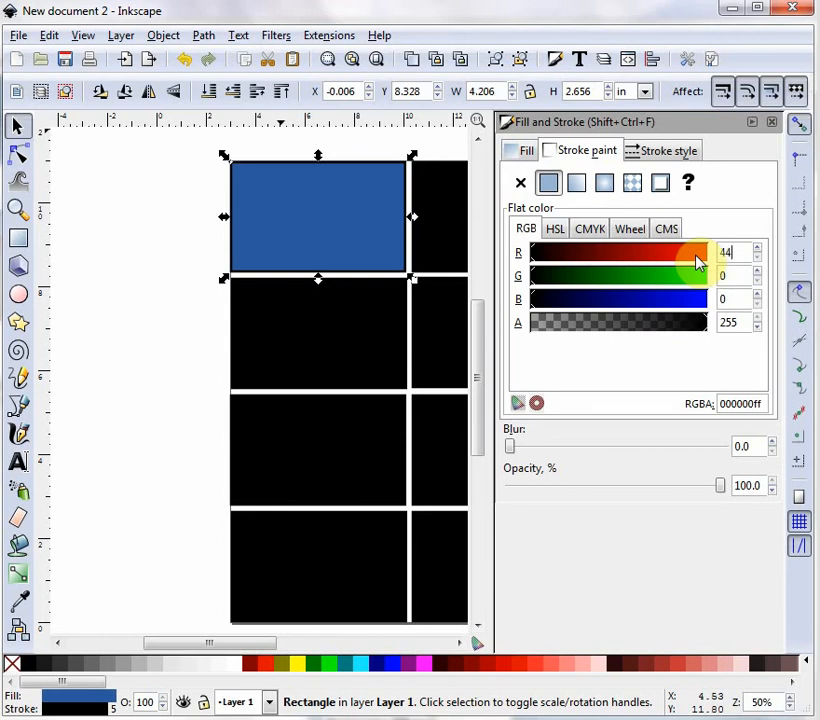
key("Tab")
type("90")
key("Tab")
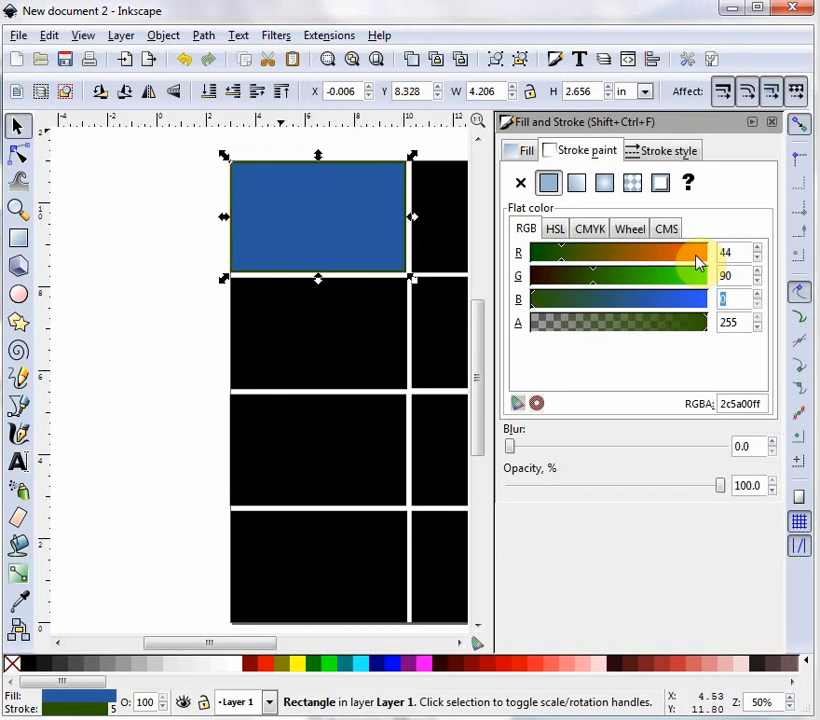
type("160")
key("Return")
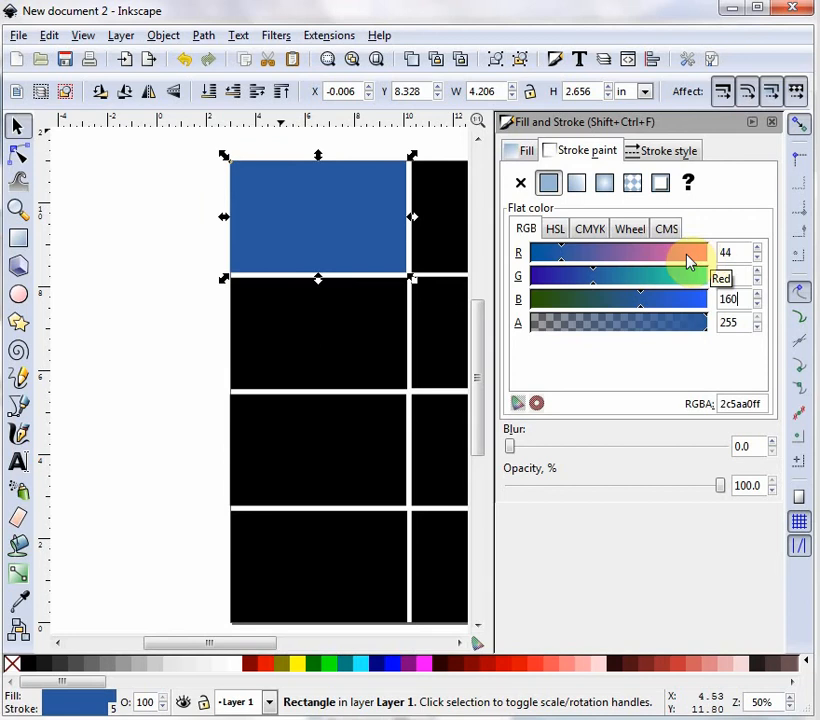
Set the top-right rectangle's stroke color to RGB 135, 170, 222.
left_click(449, 228)
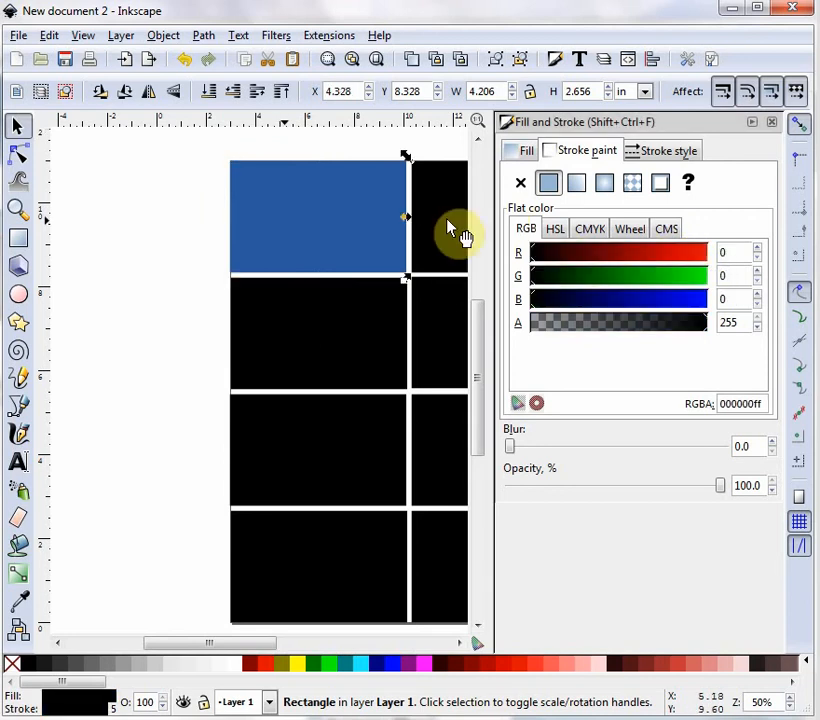
left_click(731, 254)
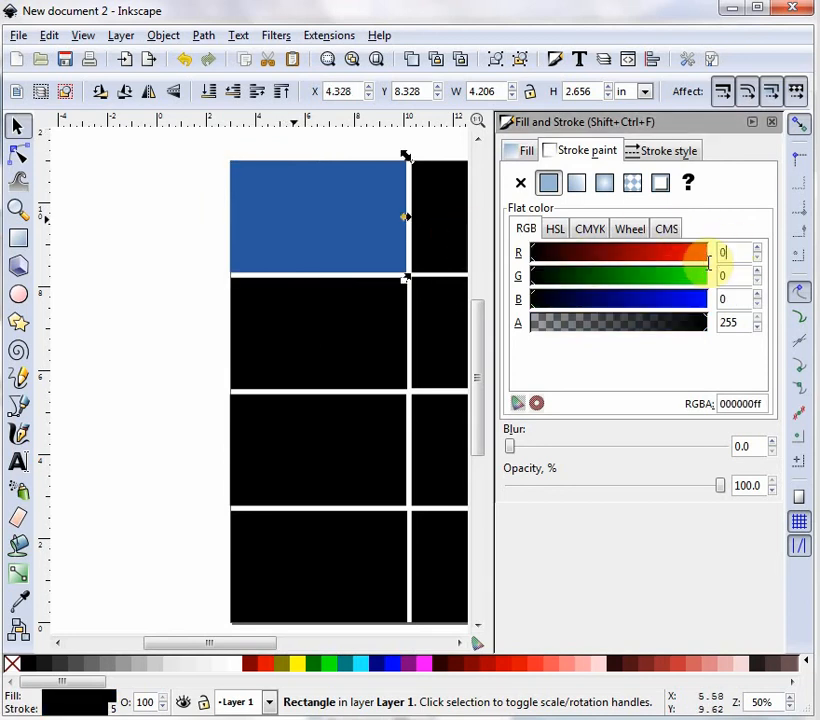
double_click(731, 251)
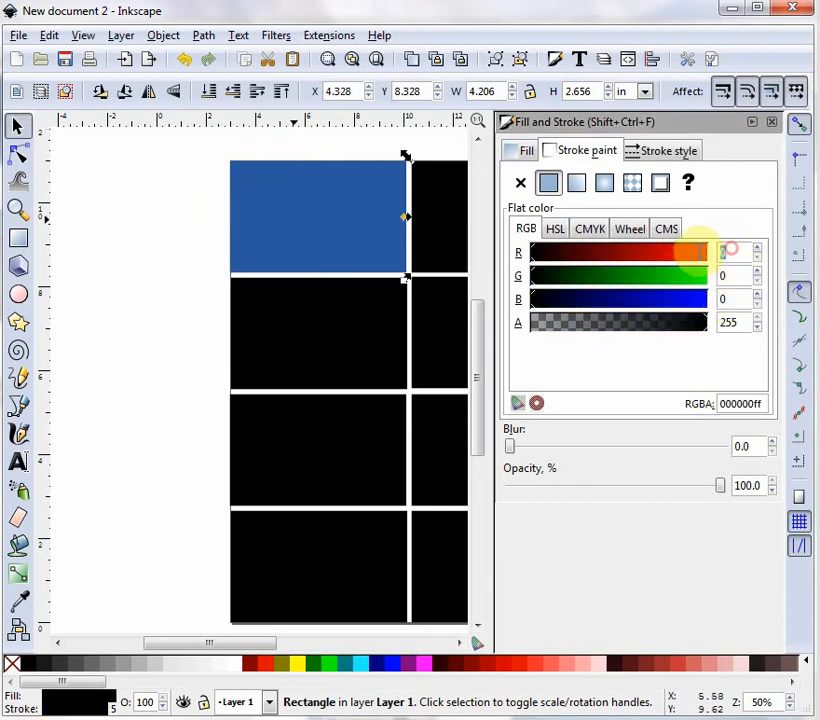
type("135")
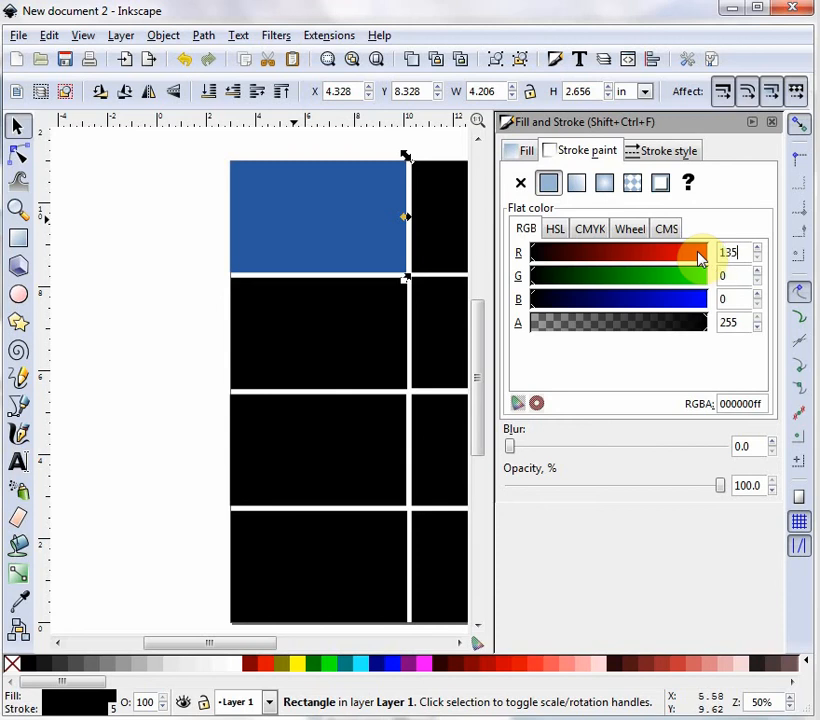
key("Tab")
type("170")
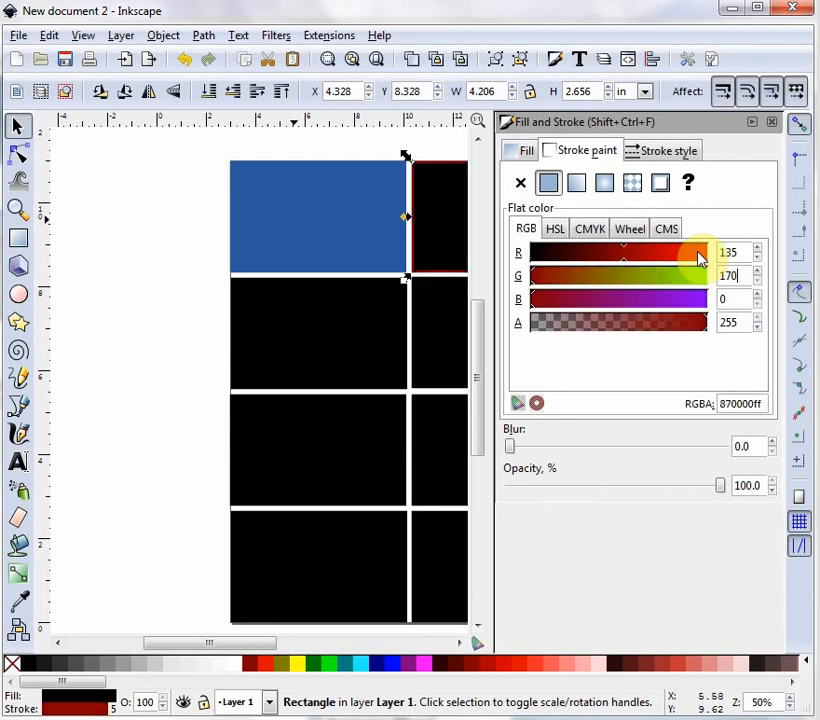
key("Tab")
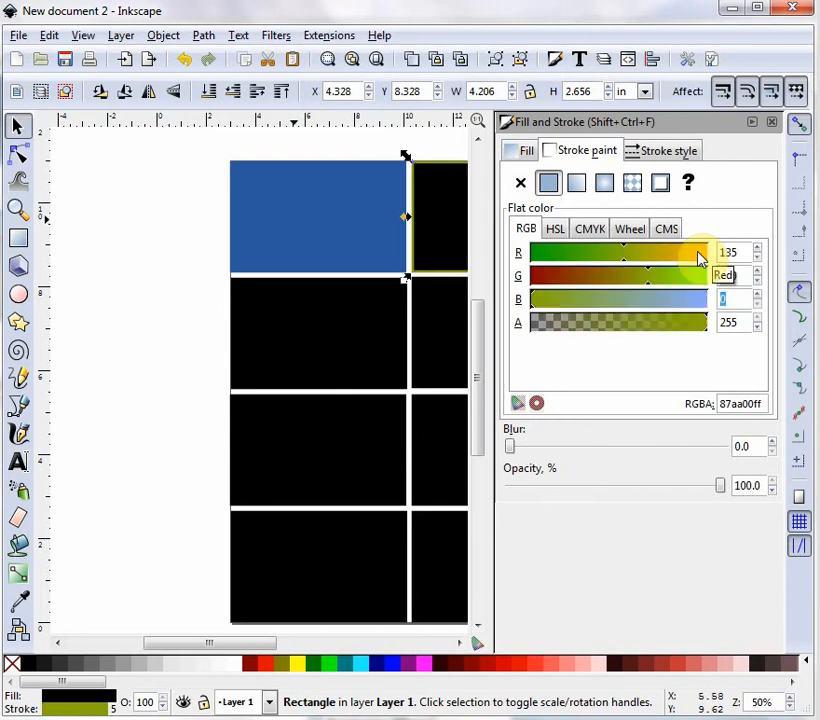
type("222")
key("Return")
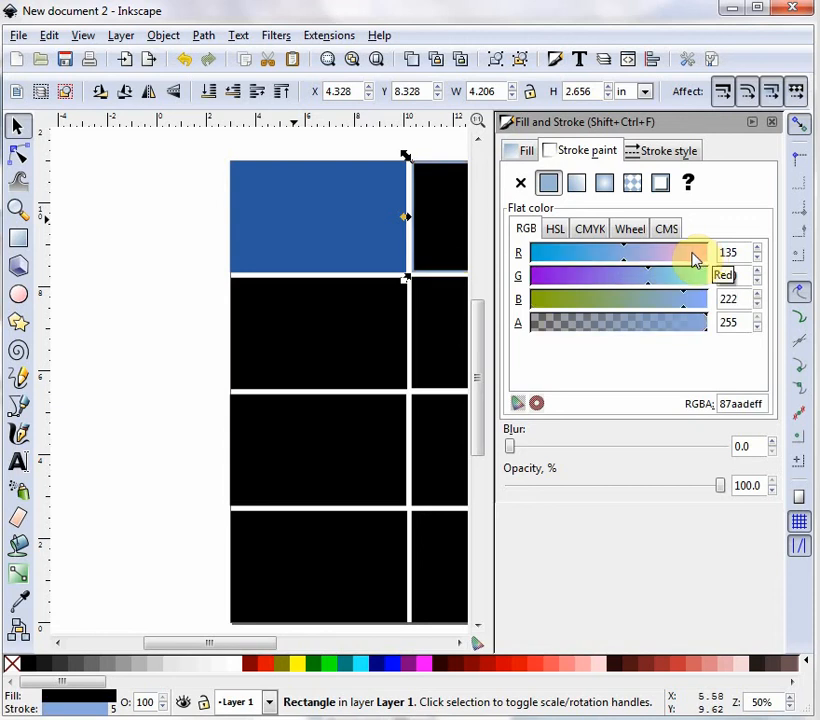
Set the top-right rectangle's fill color to RGB 135, 170, 222.
left_click(527, 152)
left_click(735, 251)
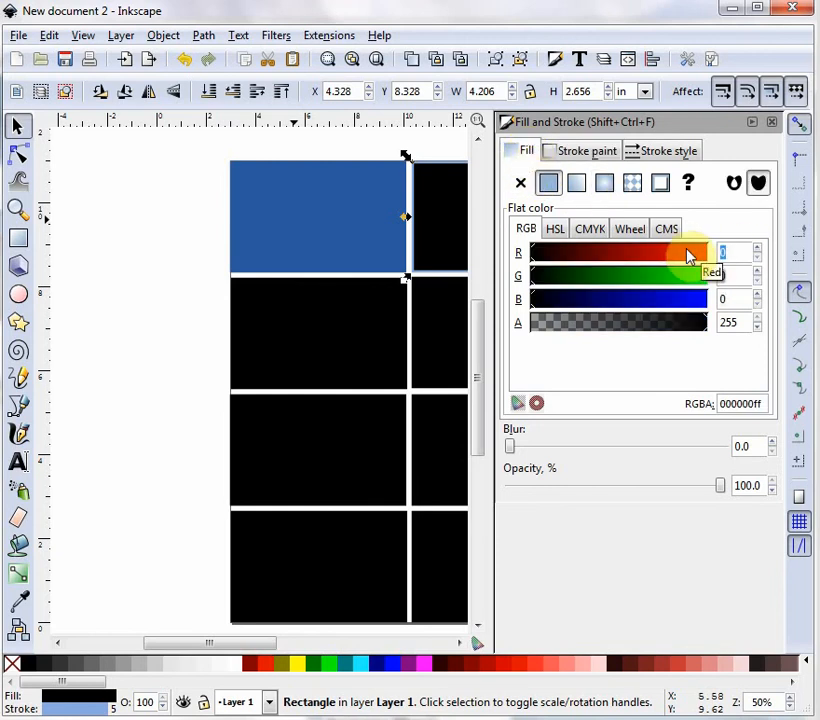
type("135")
key("Tab")
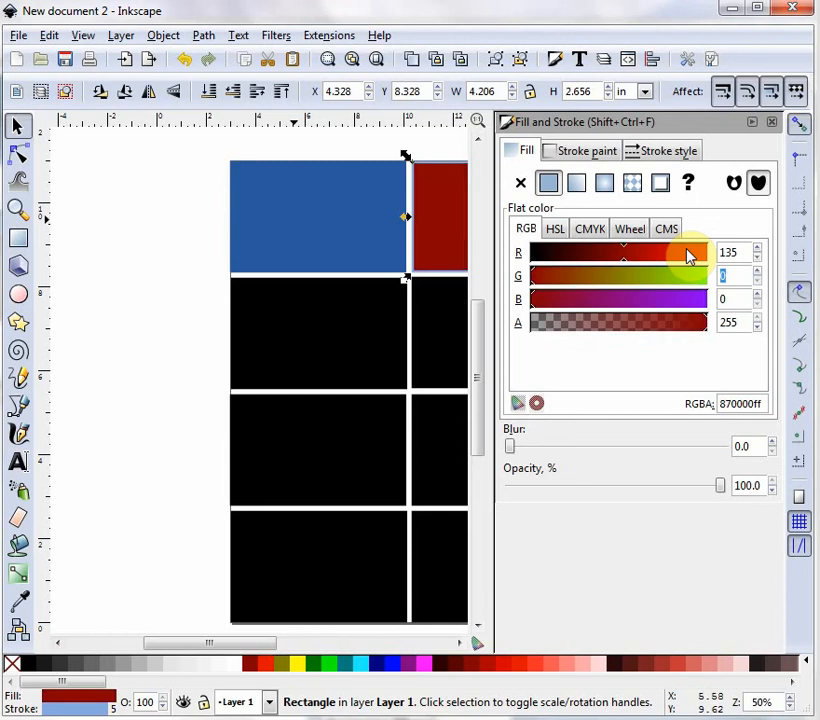
type("170")
key("Tab")
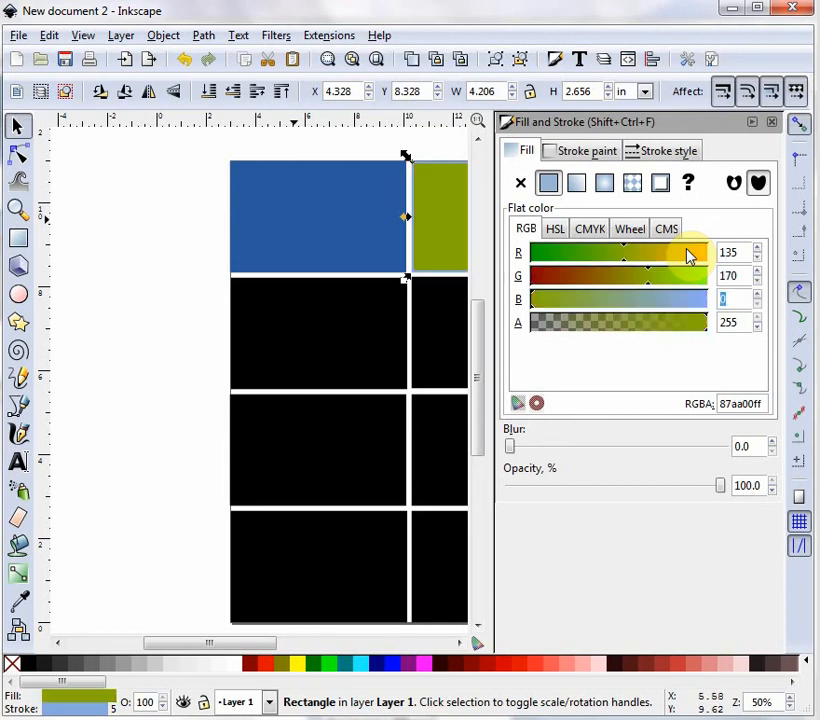
type("222")
key("Return")
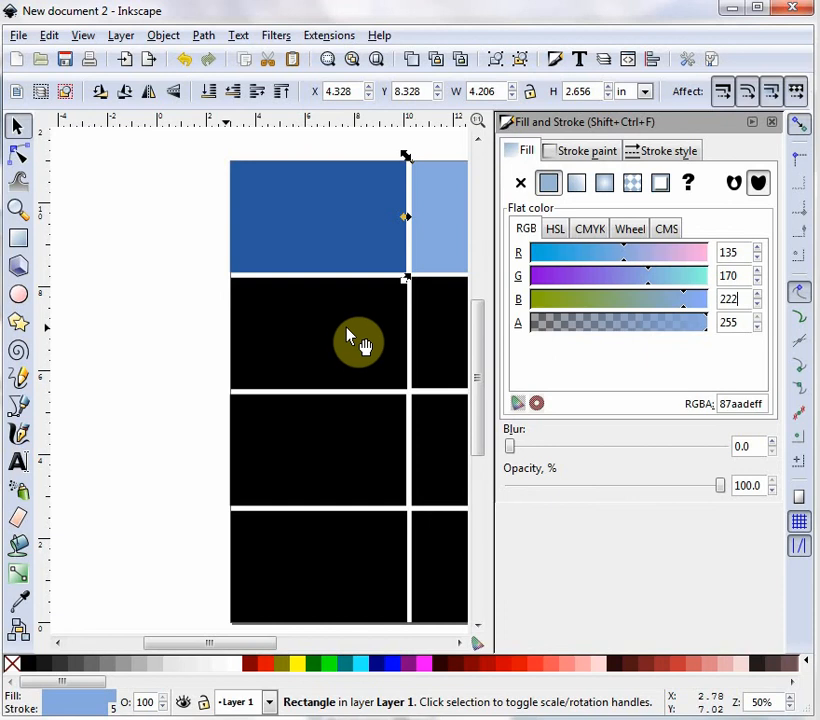
Set the left rectangle in the second row to a fill color of RGB 215, 227, 244.
left_click(363, 340)
left_click(728, 252)
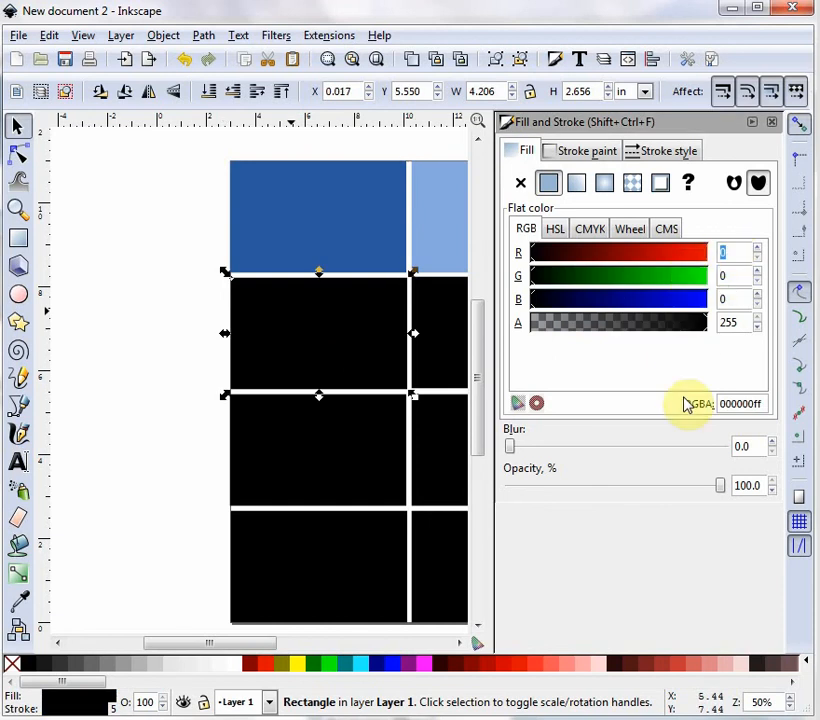
type("215")
key("Tab")
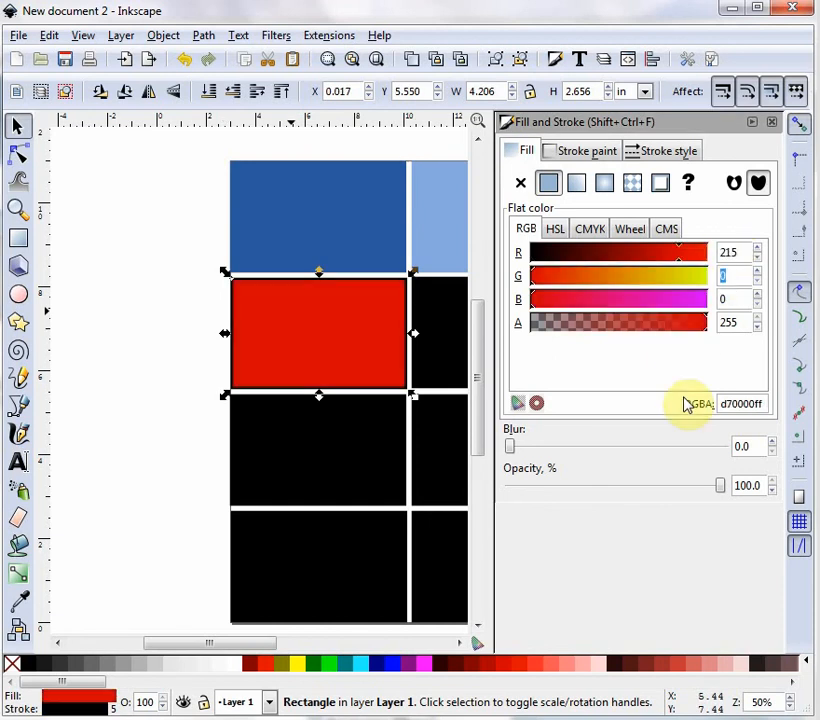
type("227")
key("Tab")
type("244")
key("Return")
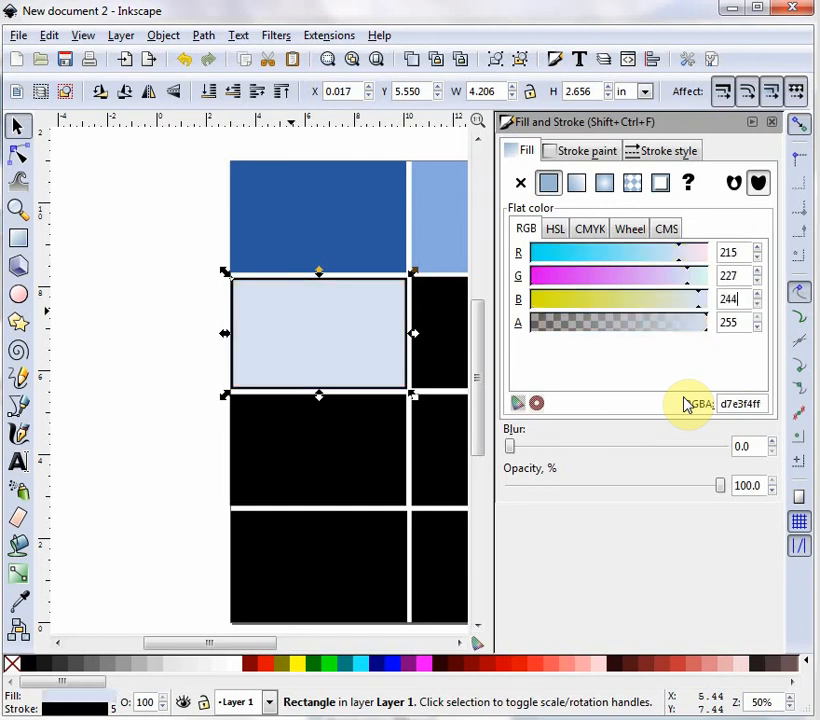
Set the second-row left rectangle's stroke color to RGB 215, 227, 244.
left_click(588, 152)
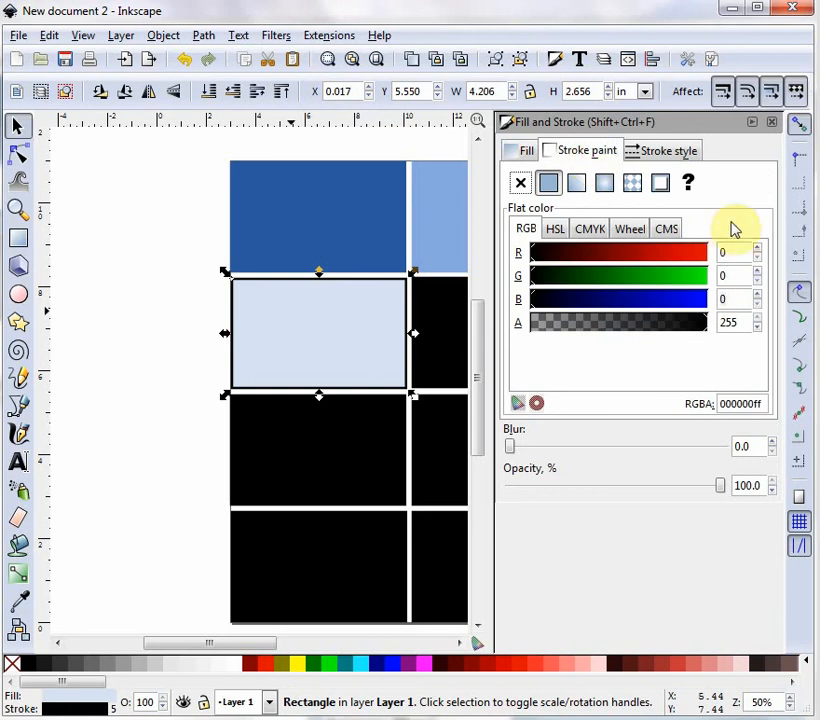
double_click(724, 252)
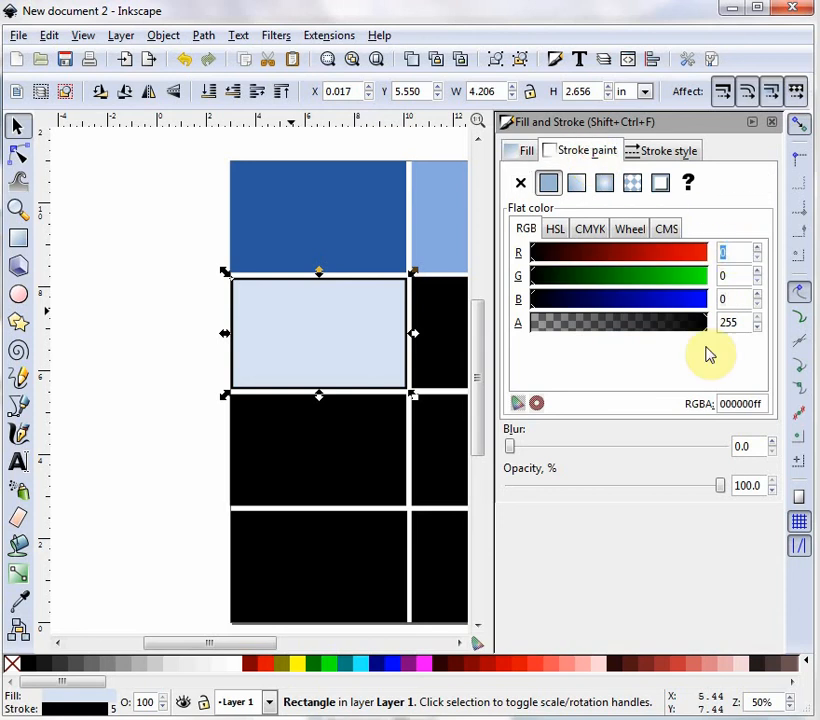
type("215")
key("Tab")
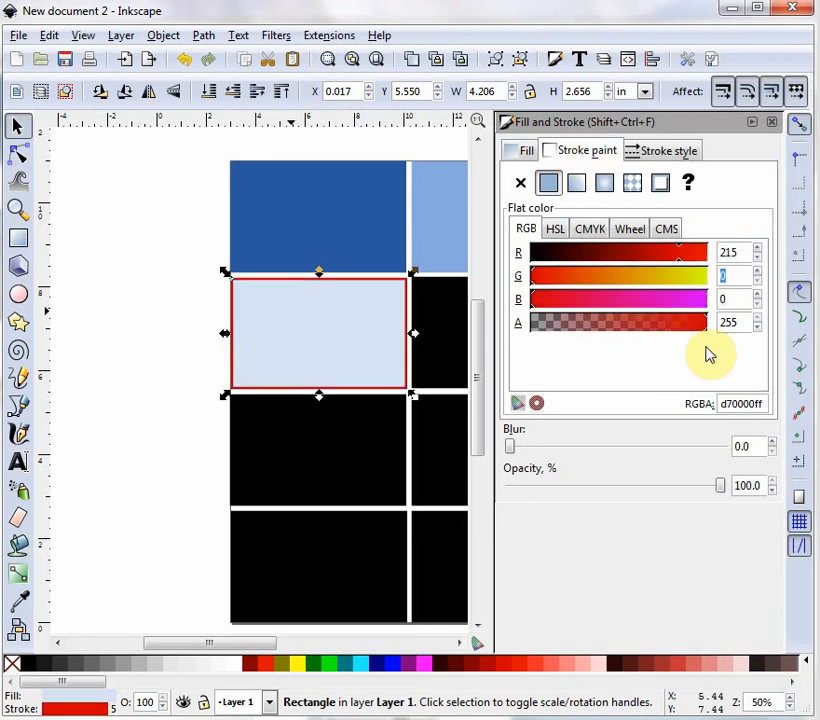
type("227")
key("Tab")
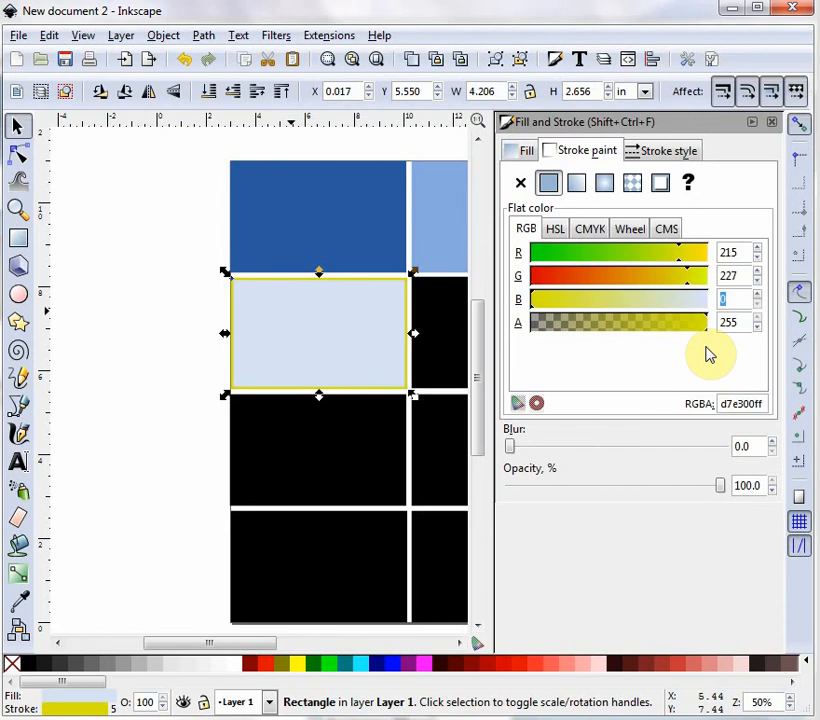
type("244")
key("Return")
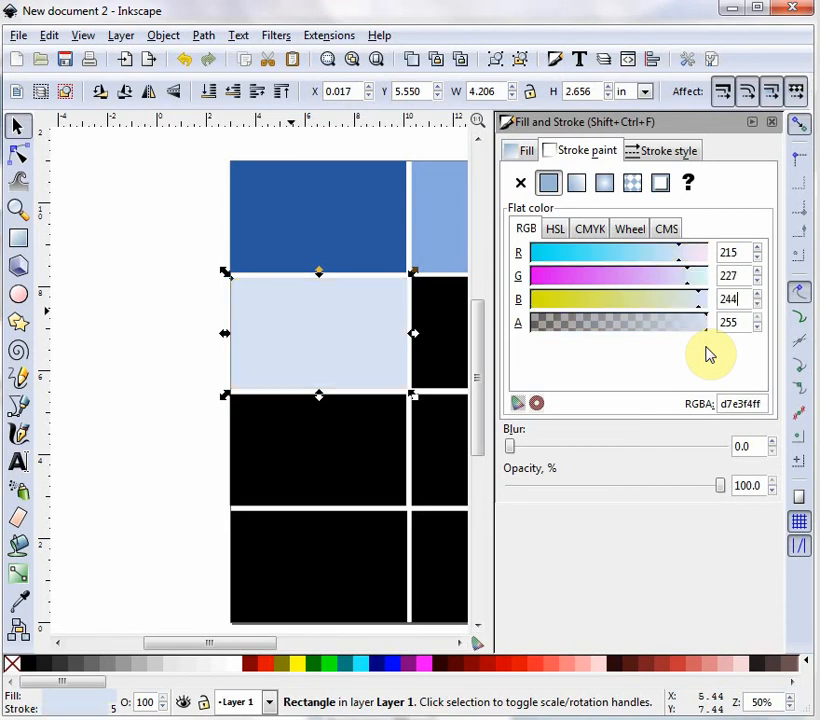
Select the right rectangle in the second row and set its stroke color to RGB 55, 113, 200.
left_click(455, 336)
double_click(733, 253)
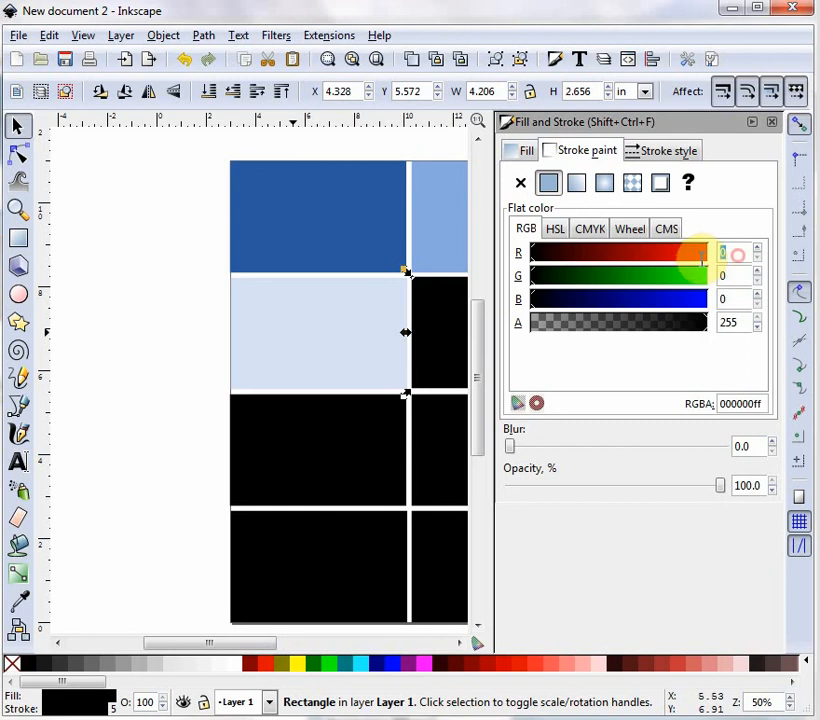
type("55")
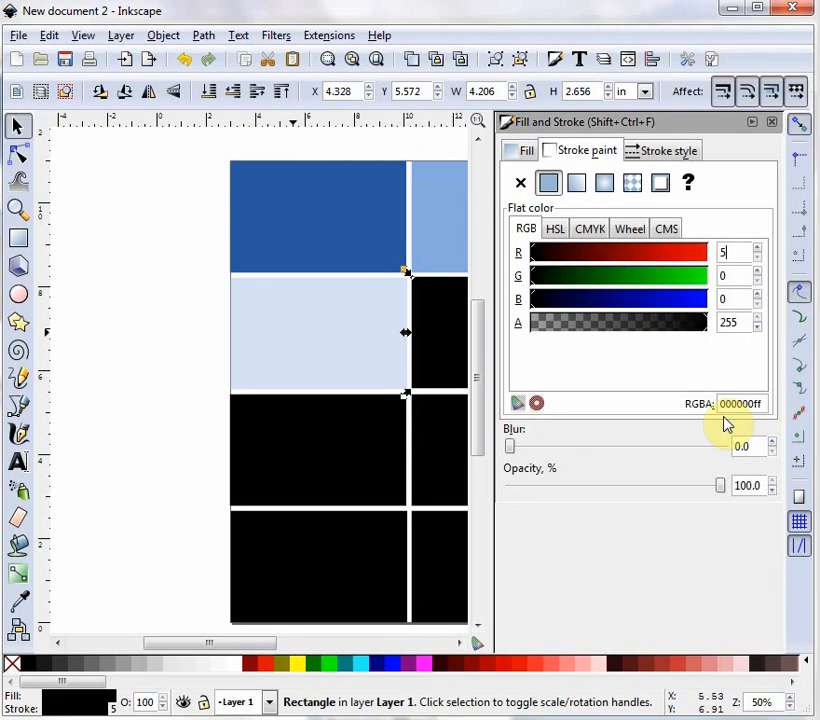
key("Tab")
type("113")
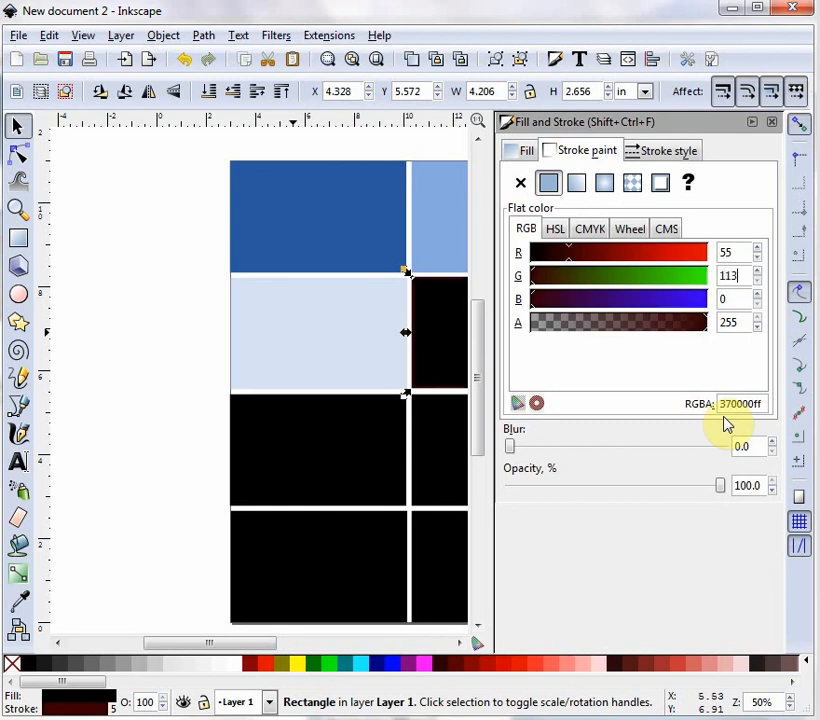
key("Tab")
type("200")
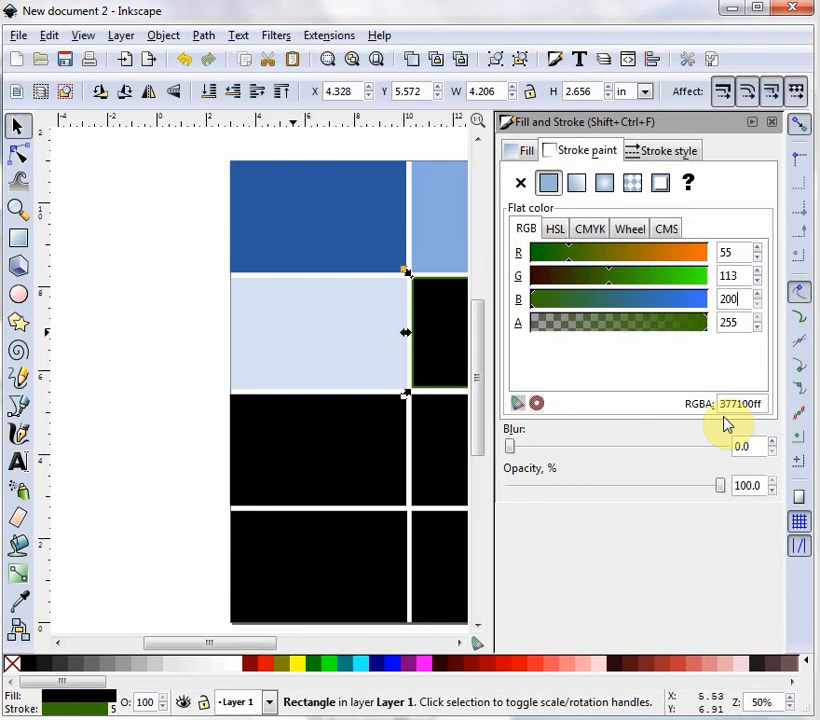
key("Return")
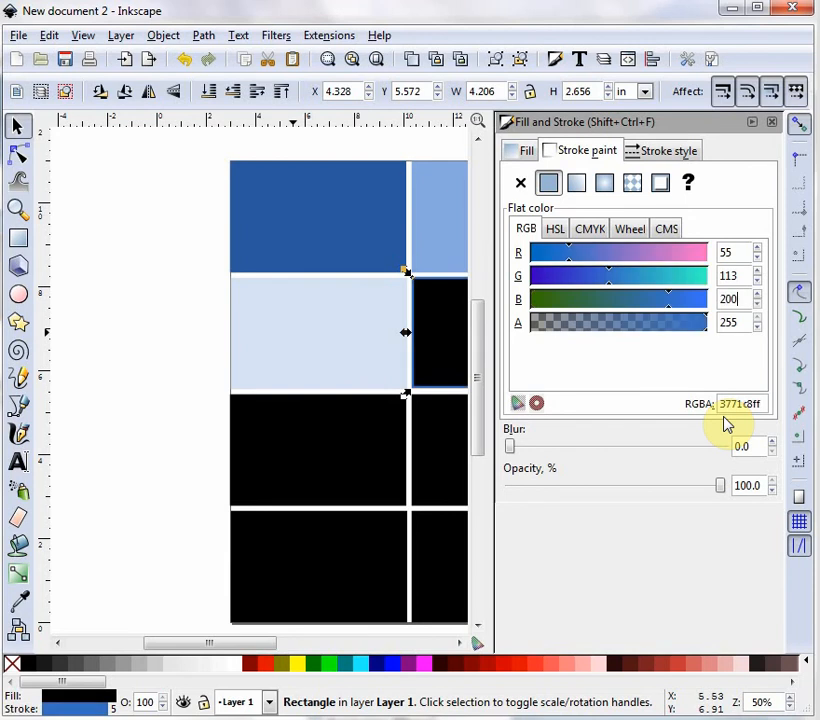
Set the second-row right rectangle's fill color to RGB 55, 113, 200.
left_click(527, 152)
left_click_drag(730, 250, 704, 260)
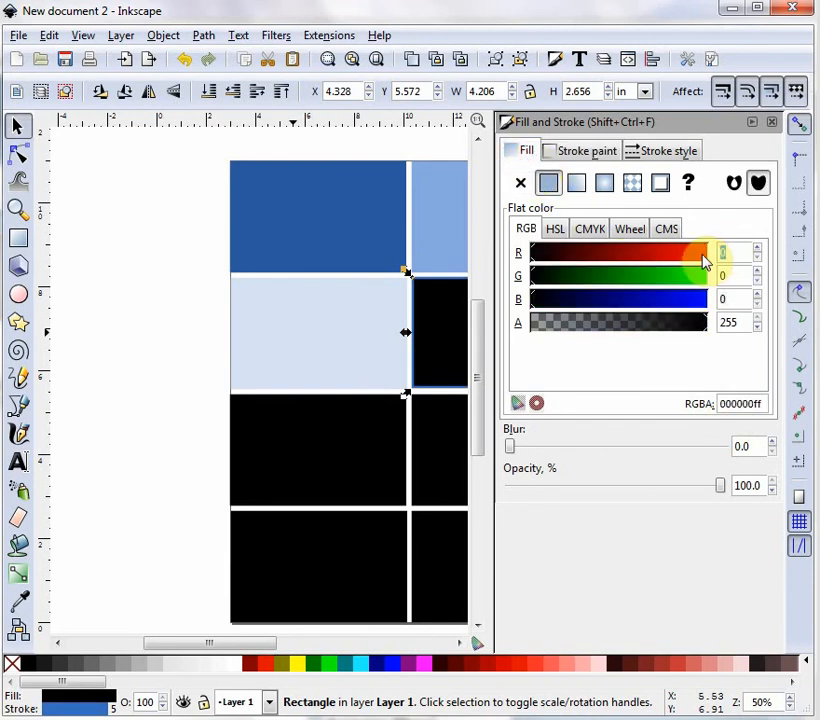
type("55")
key("Tab")
type("113")
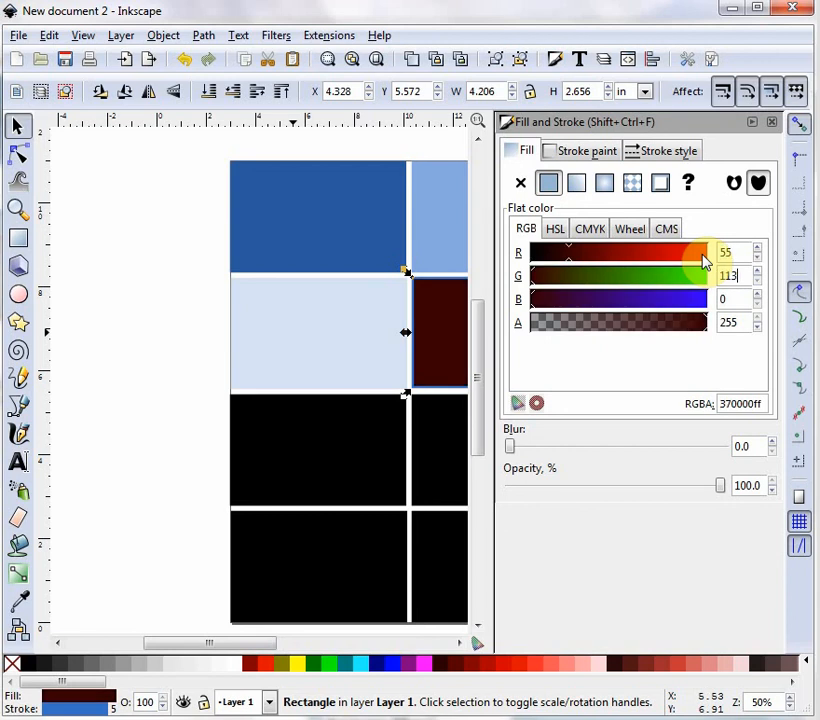
key("Tab")
type("200")
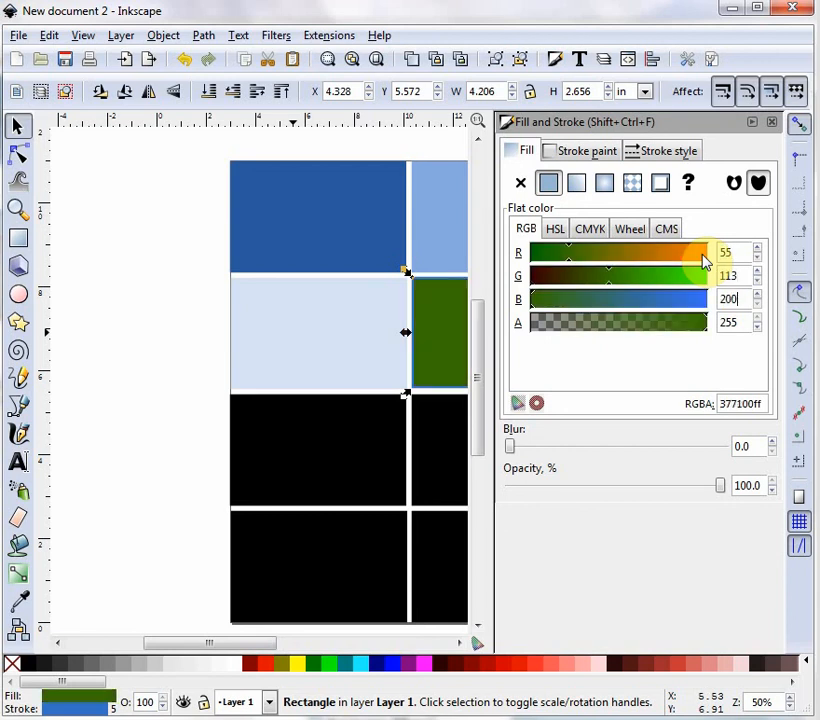
key("Return")
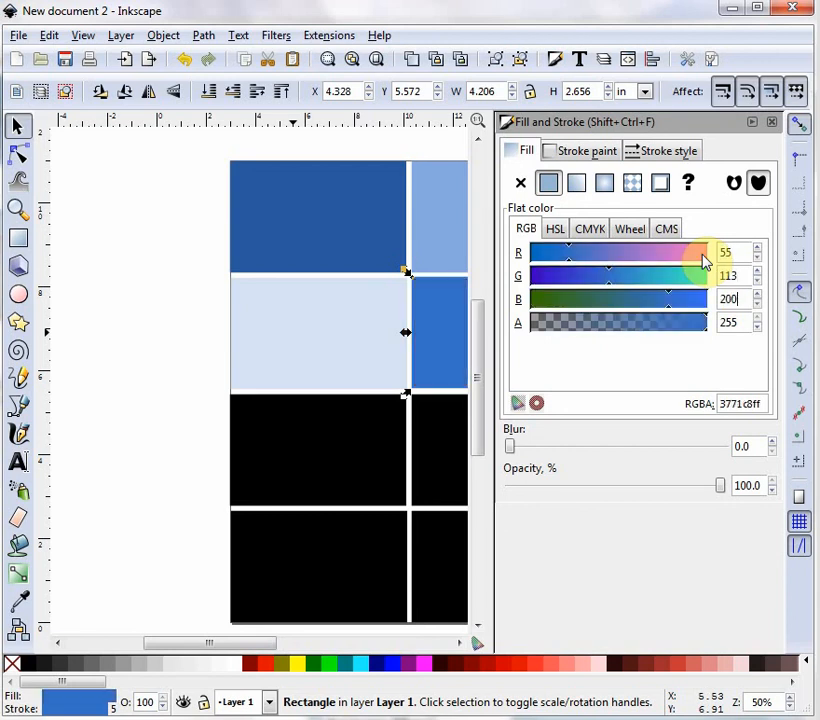
Select the left rectangle in the third row and set its fill color to RGB 33, 68, 120.
left_click(370, 455)
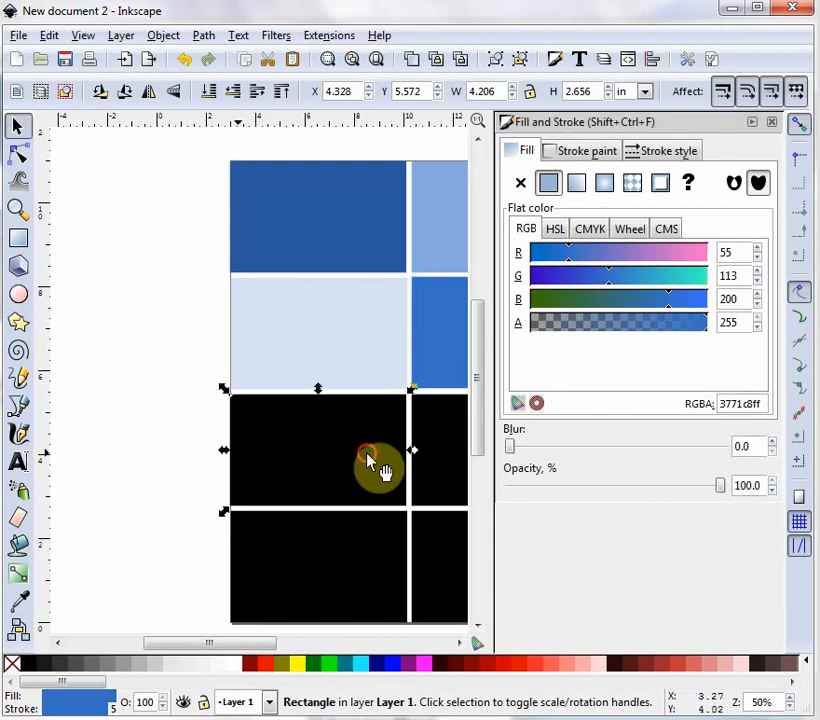
double_click(737, 251)
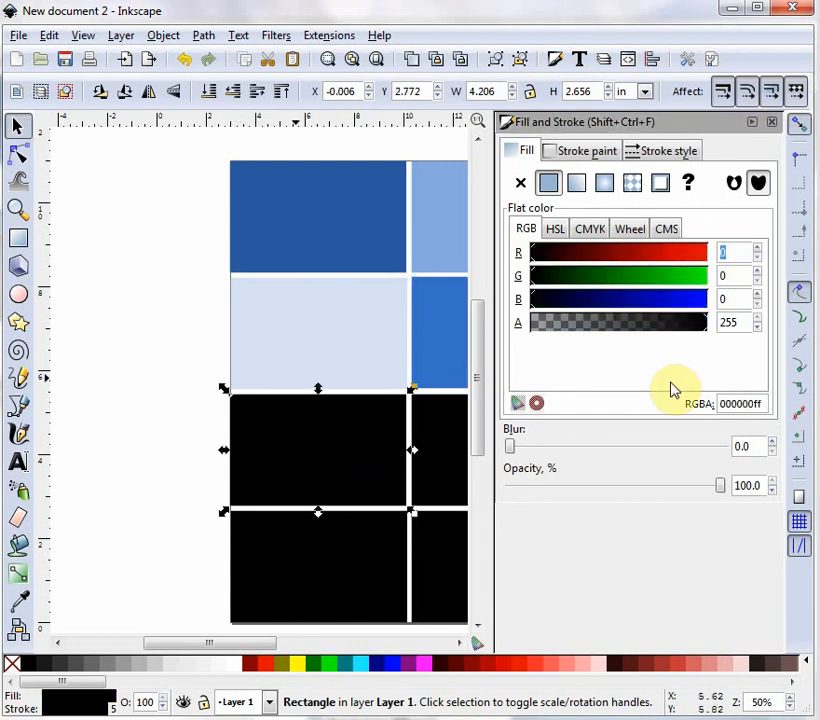
type("33")
key("Tab")
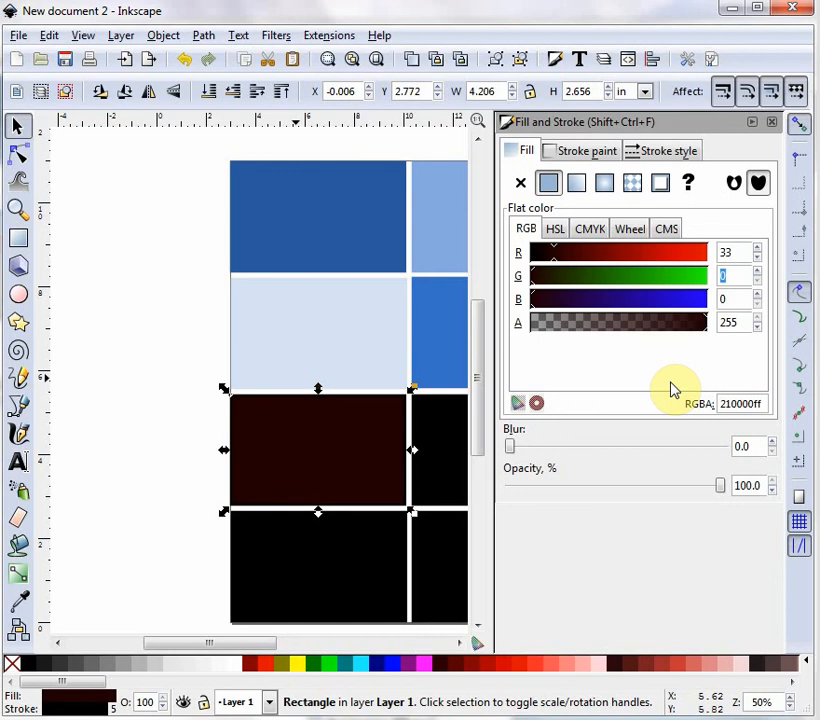
type("68")
key("Tab")
type("120")
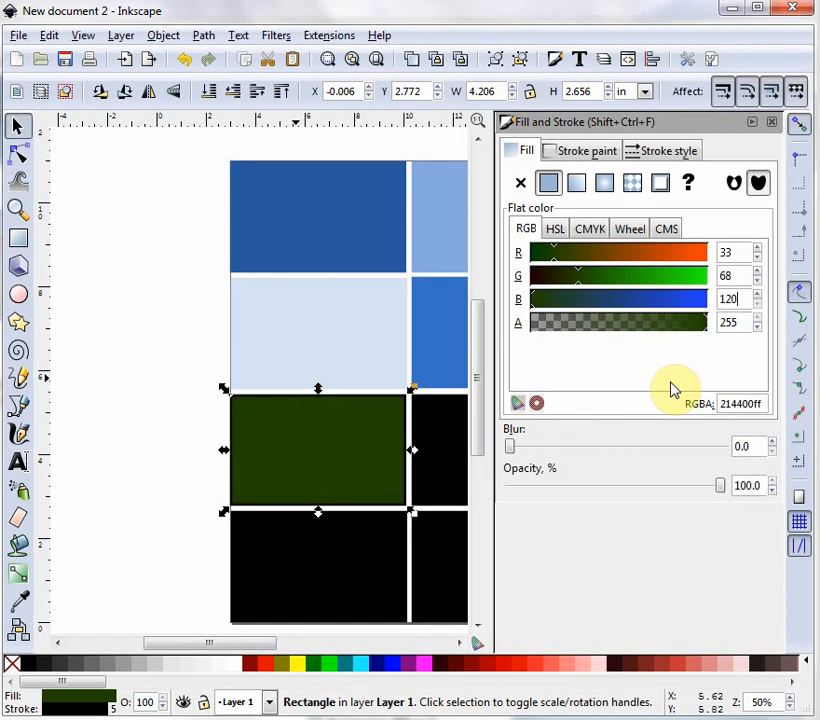
key("Return")
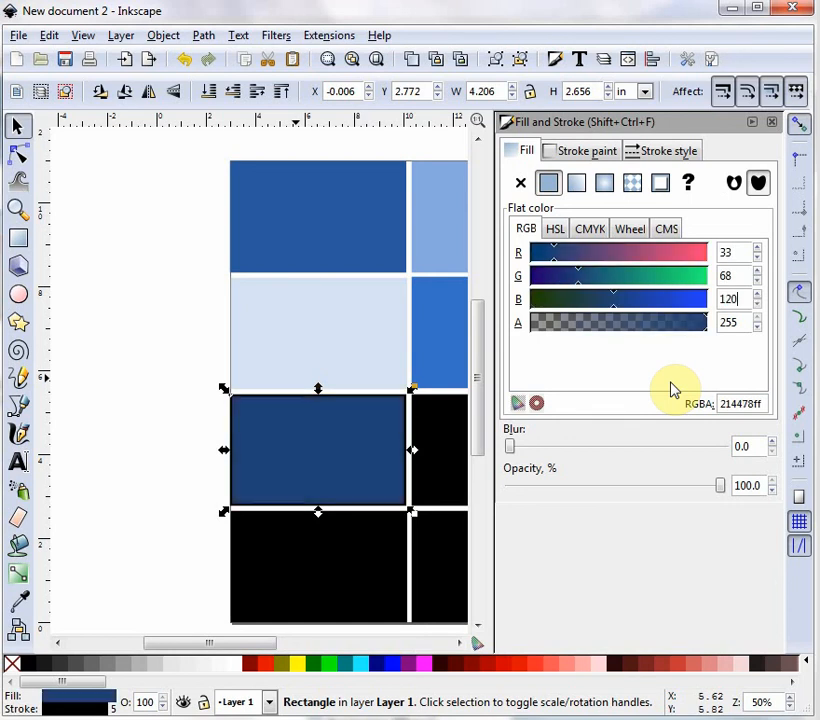
Set the third-row left rectangle's stroke color to RGB 33, 68, 120.
left_click(578, 152)
double_click(728, 252)
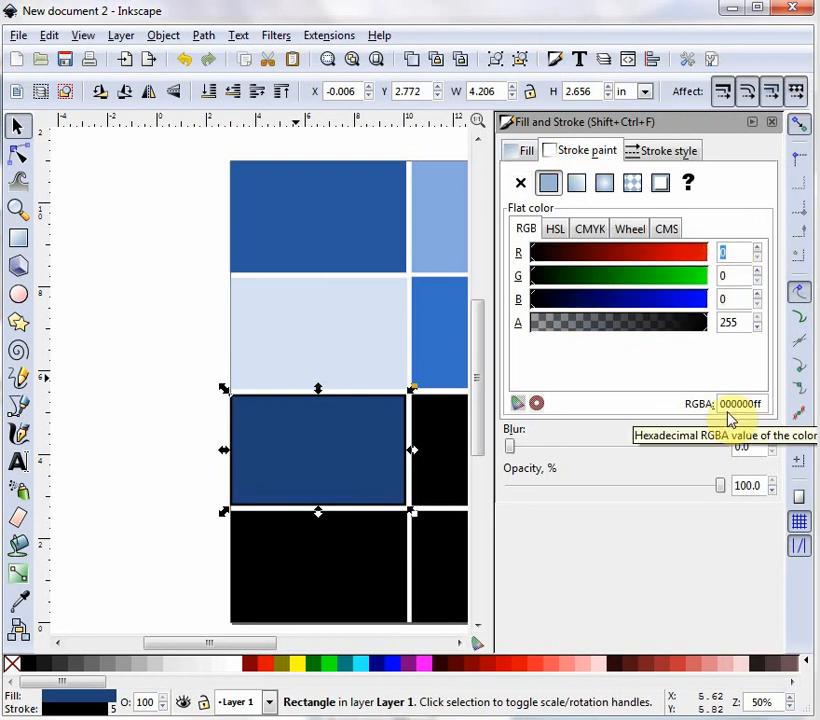
type("33")
key("Tab")
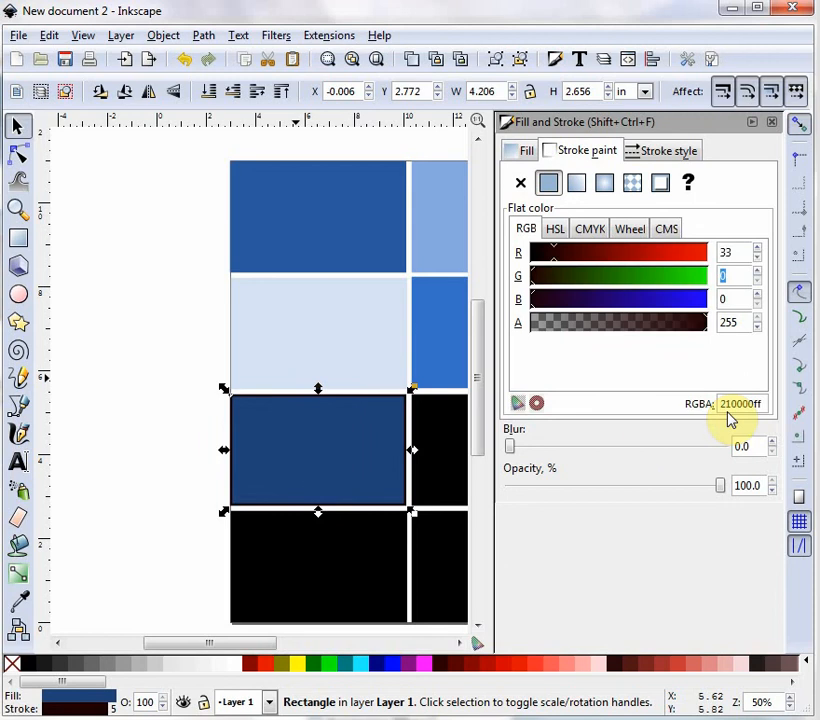
type("68")
key("Tab")
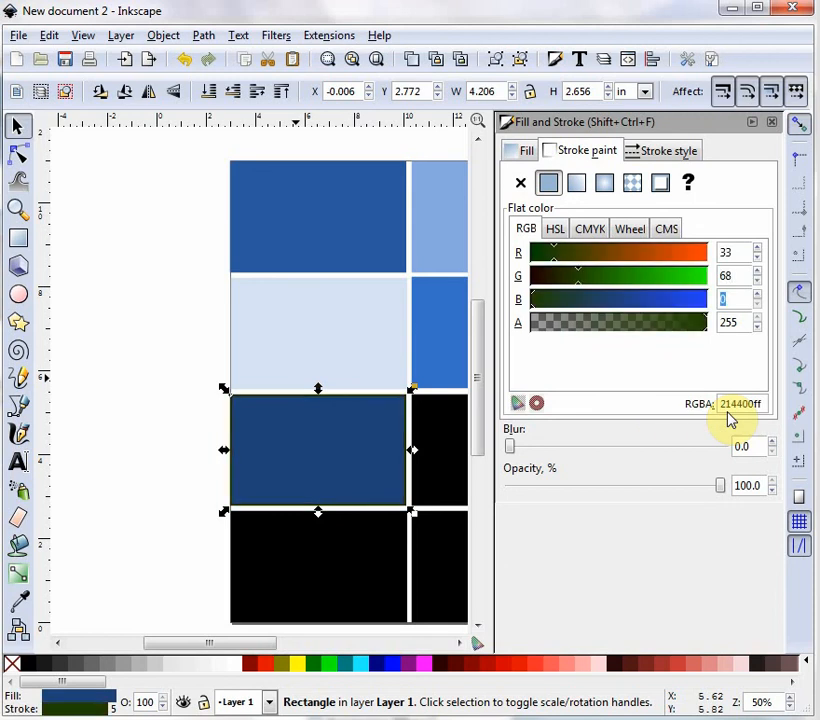
type("120")
key("Return")
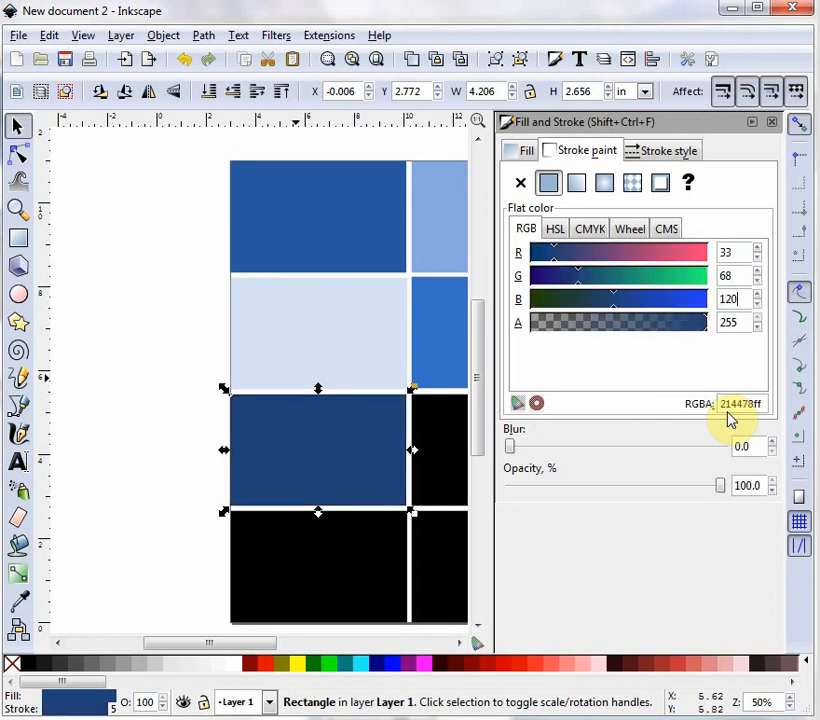
Select the right rectangle in the third row and set its stroke color to RGB 175, 198, 233.
left_click(440, 432)
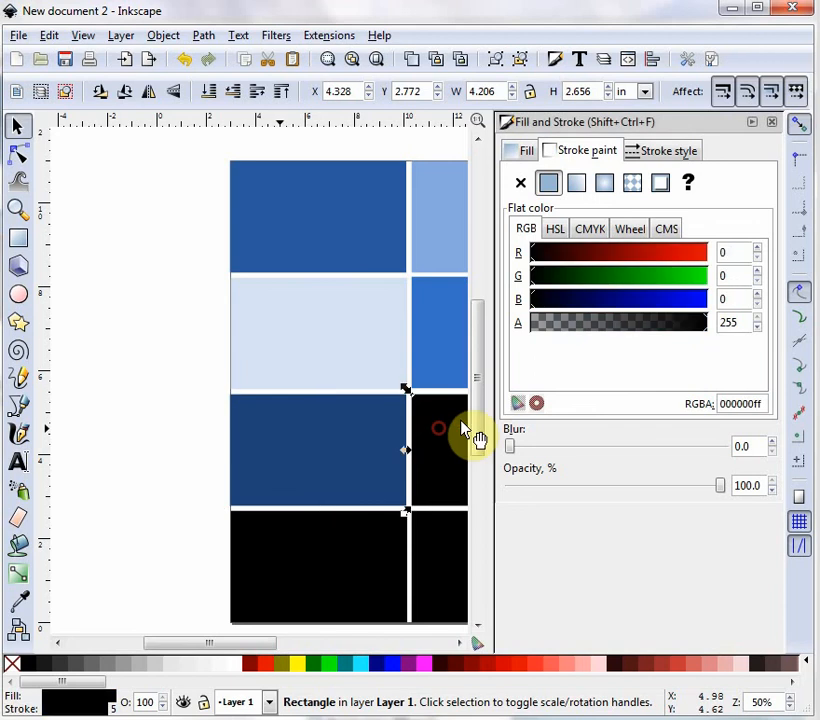
double_click(740, 250)
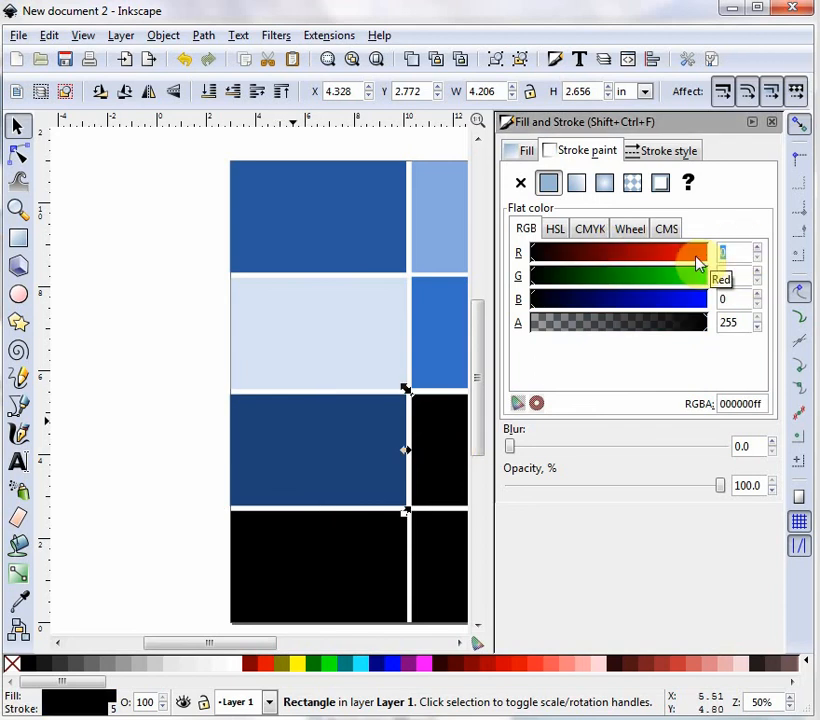
type("175")
key("Tab")
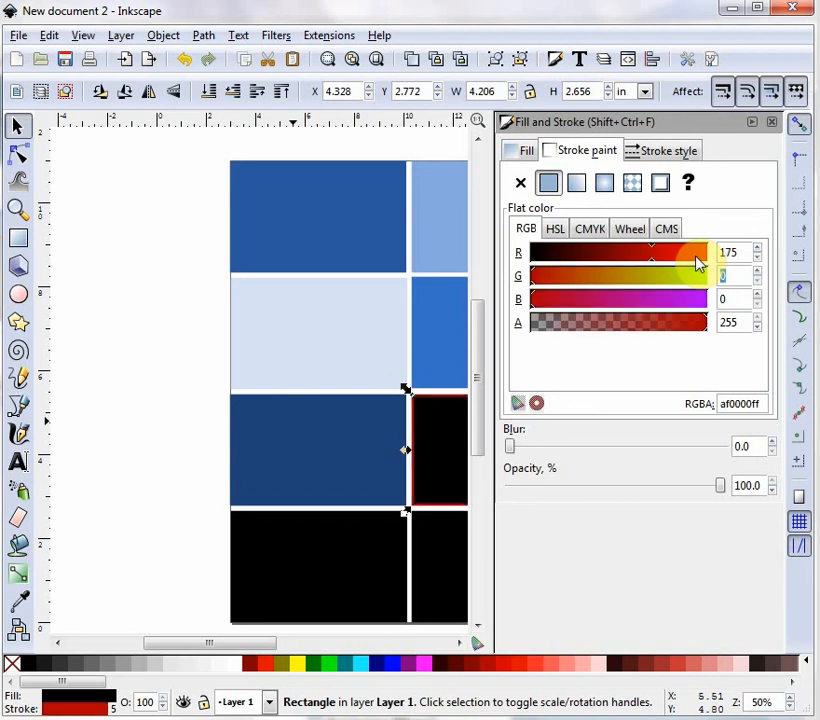
type("198")
key("Tab")
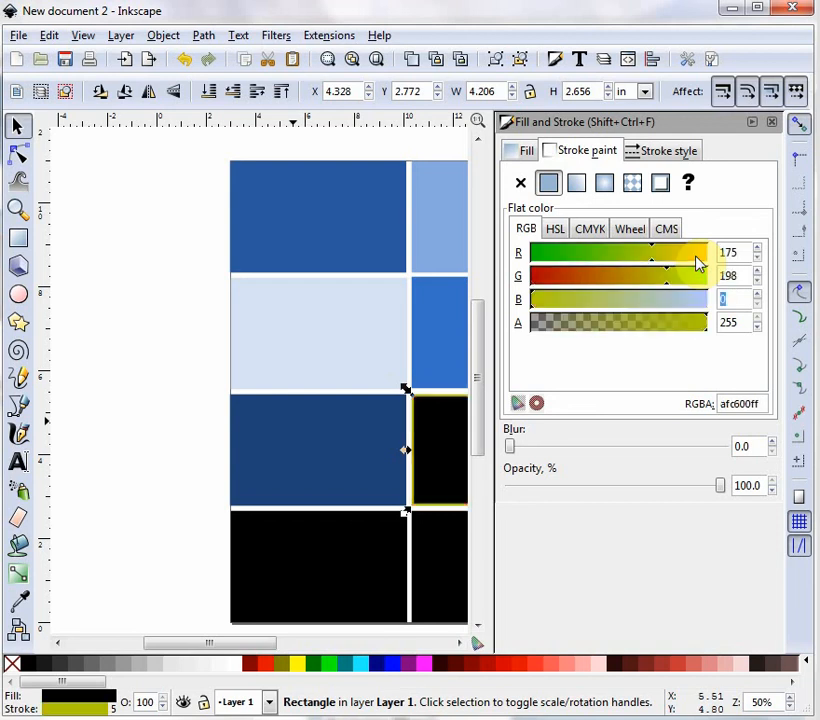
type("233")
key("Return")
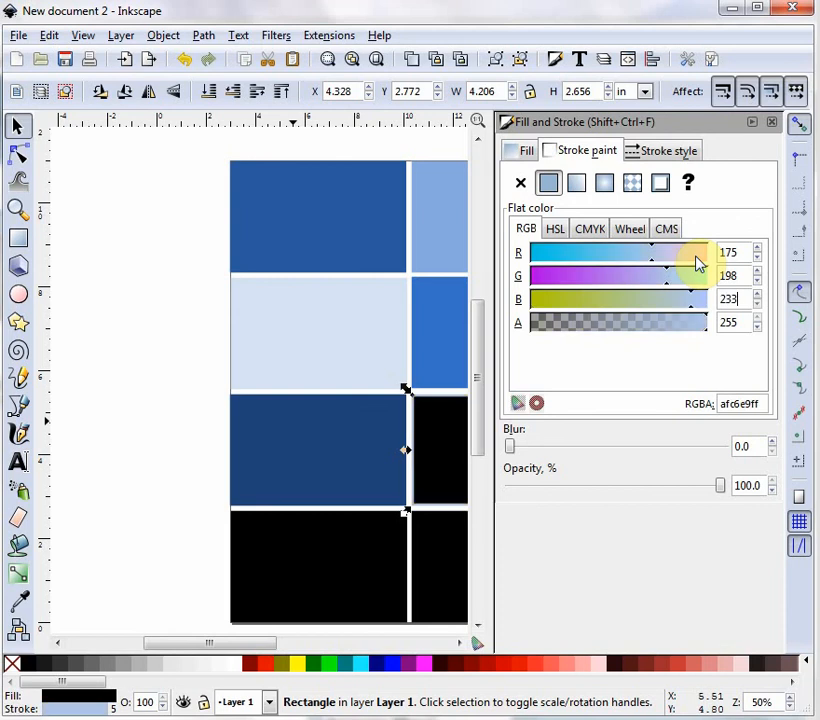
Set the third-row right rectangle's fill color to RGB 175, 198, 233.
left_click(523, 150)
double_click(738, 253)
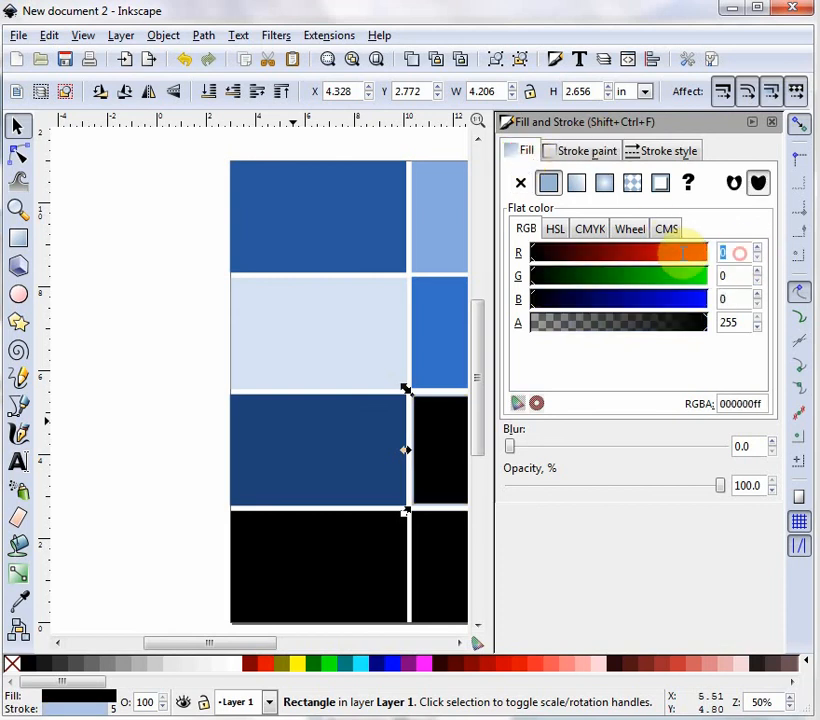
type("175")
key("Tab")
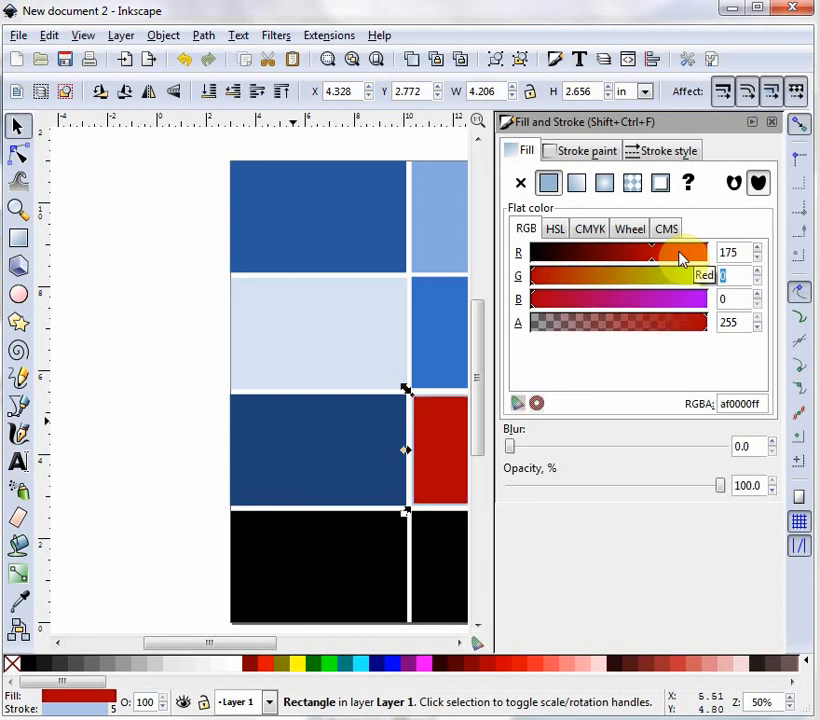
type("198")
key("Tab")
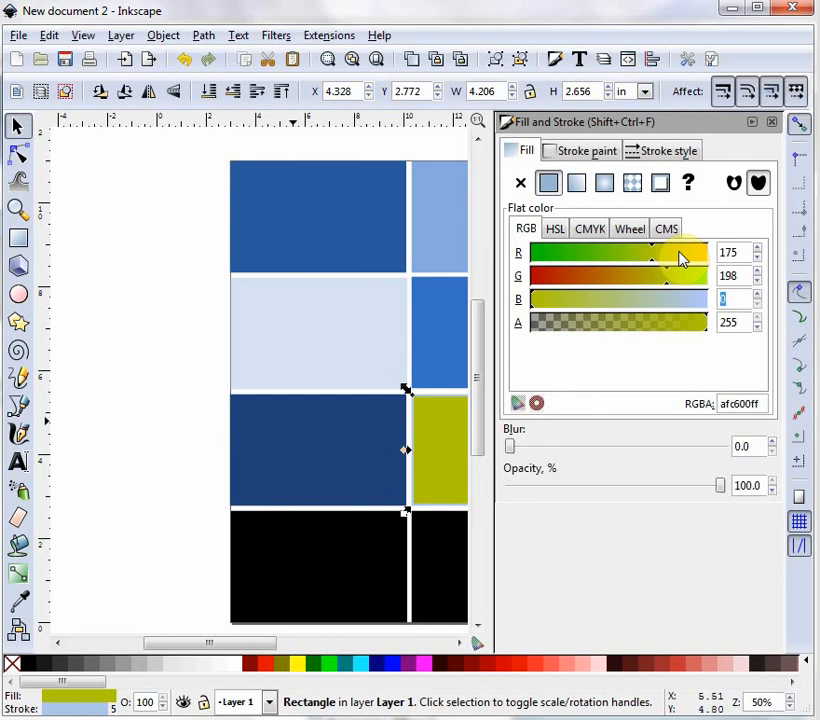
type("233")
key("Return")
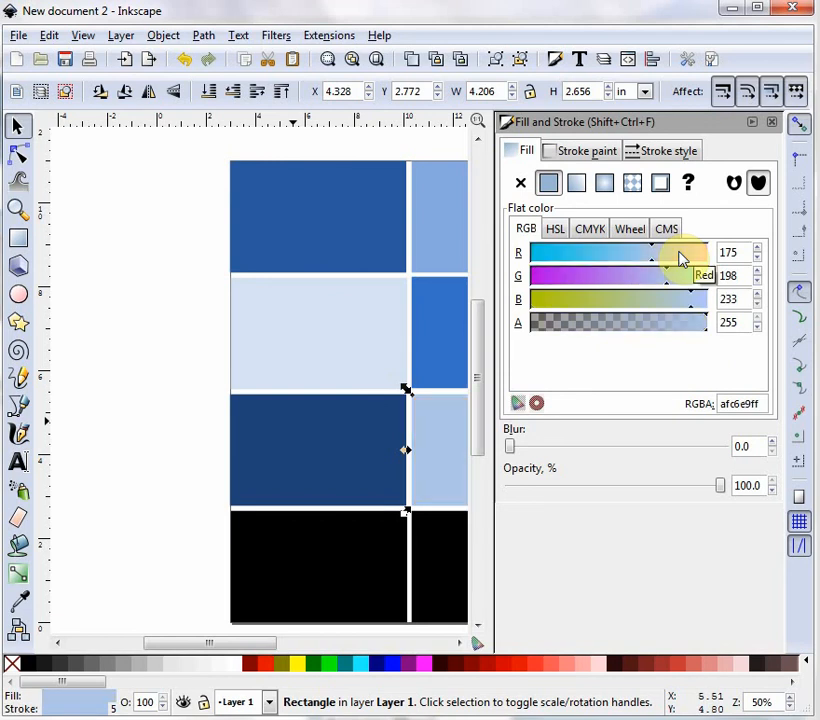
Select the bottom-left rectangle and set its fill color to RGB 215, 227, 244.
left_click(345, 566)
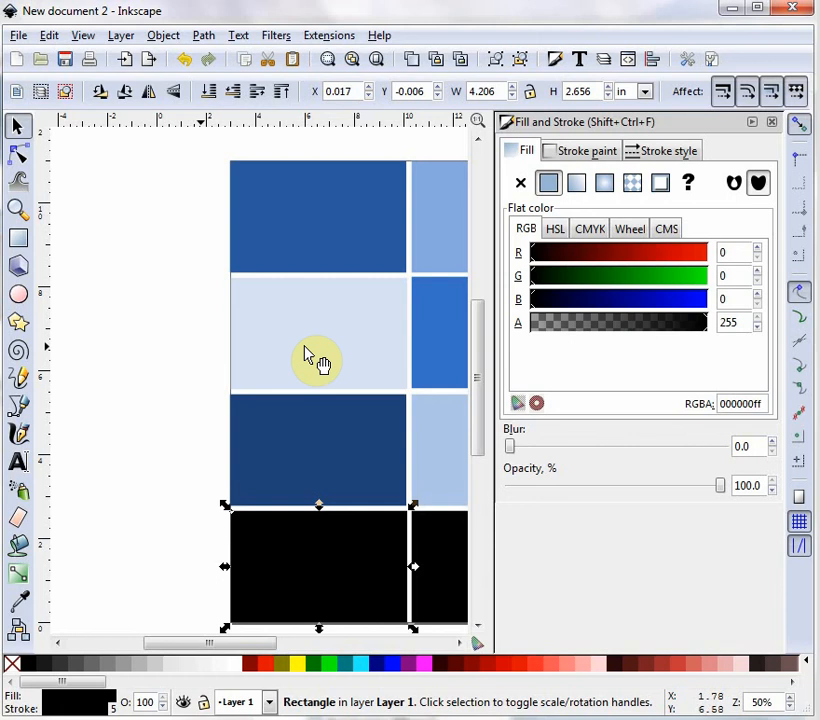
left_click_drag(730, 252, 707, 253)
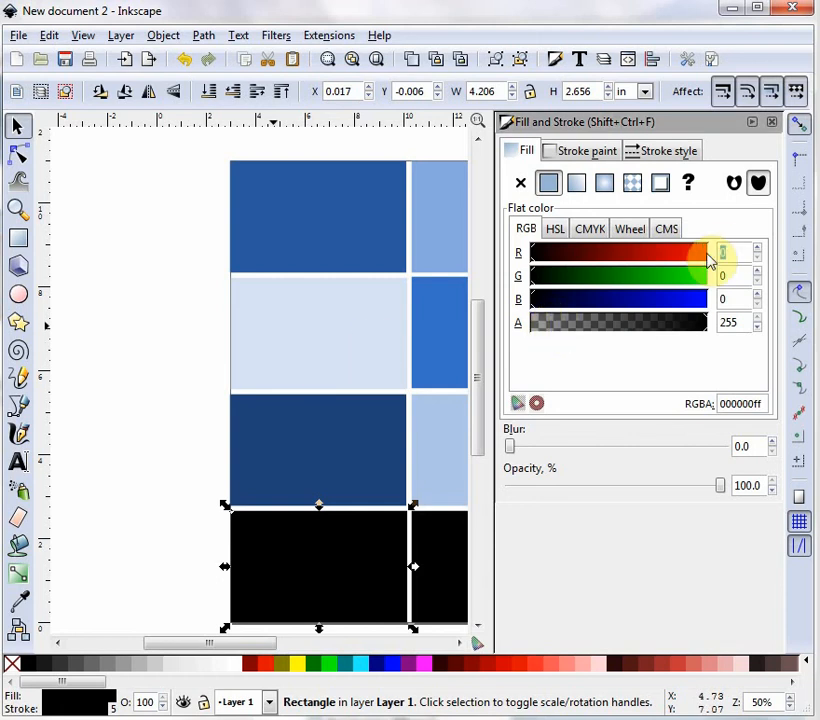
type("215")
key("Tab")
type("22")
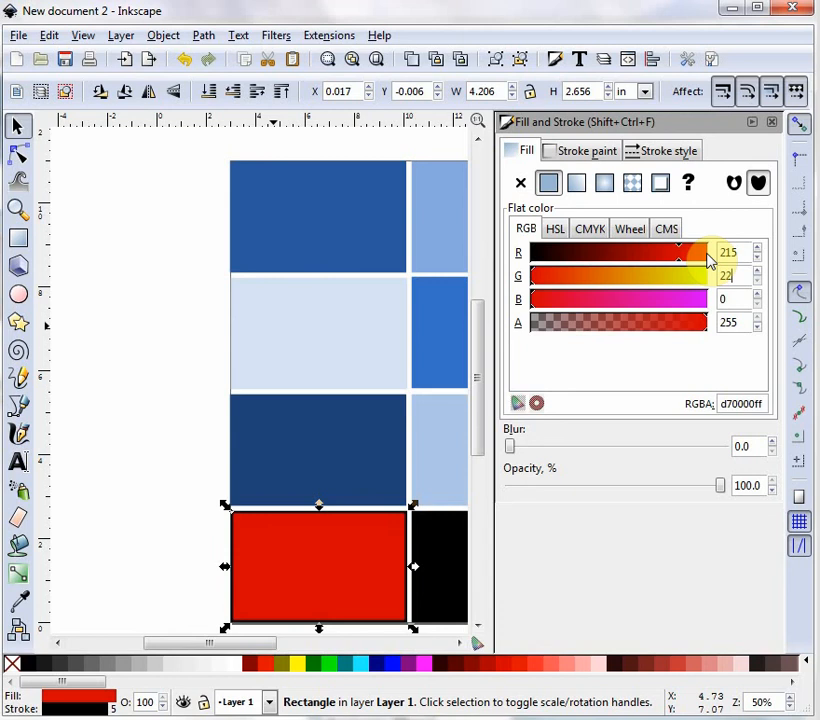
type("7")
key("Tab")
type("24")
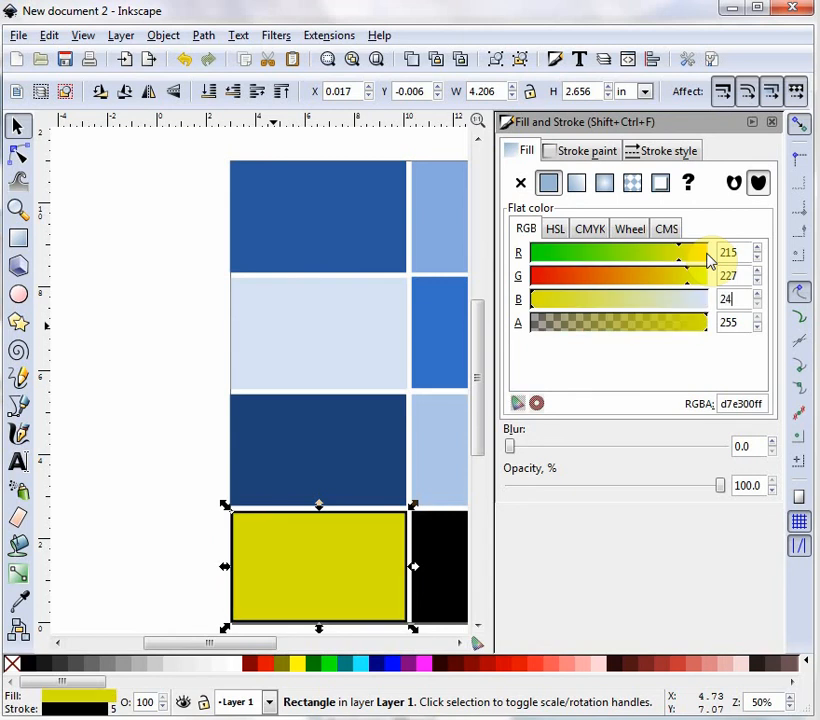
type("4")
key("Tab")
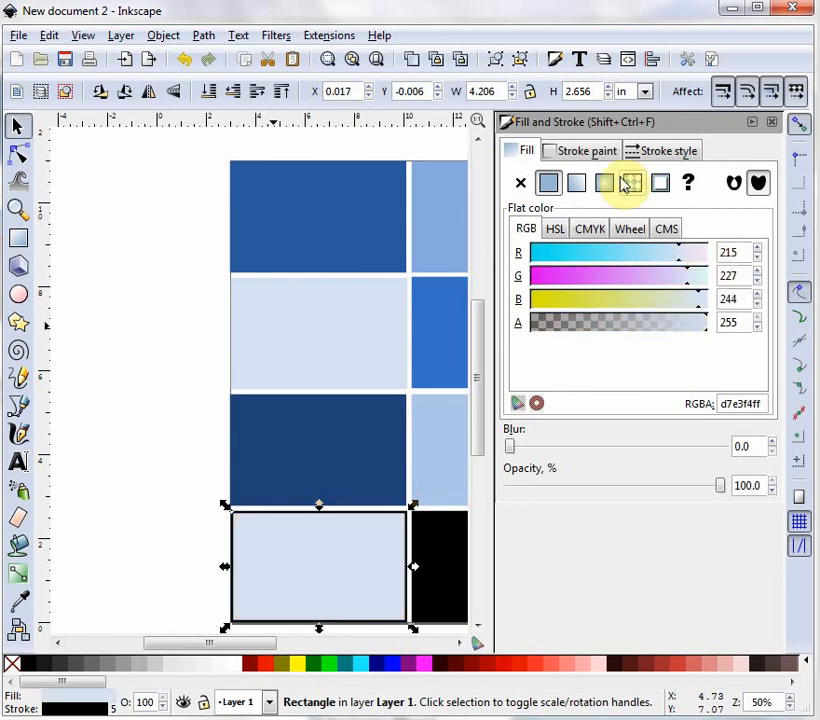
Set the bottom-left rectangle's stroke color to RGB 215, 227, 244.
left_click(595, 152)
double_click(728, 250)
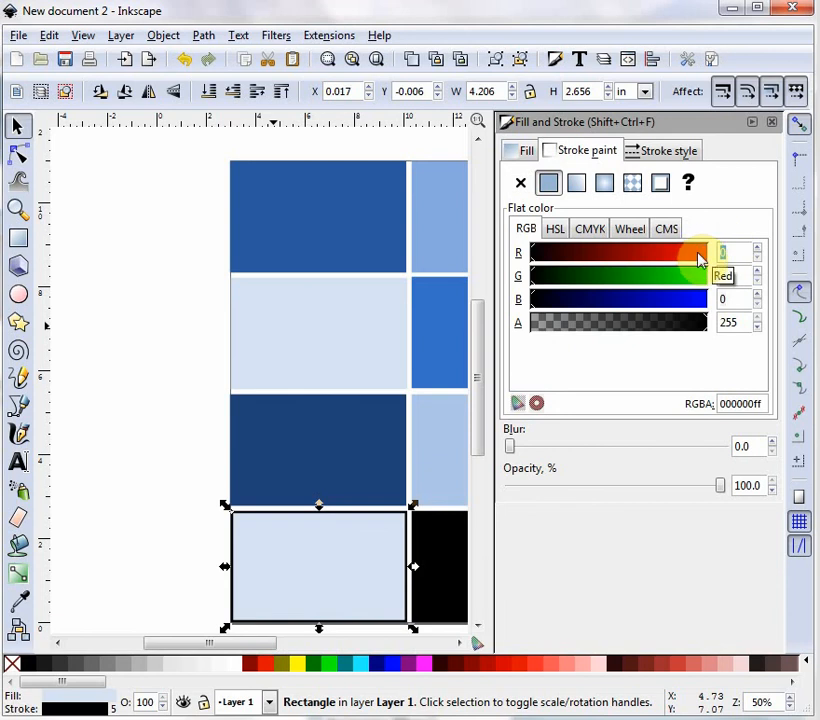
type("215")
key("Tab")
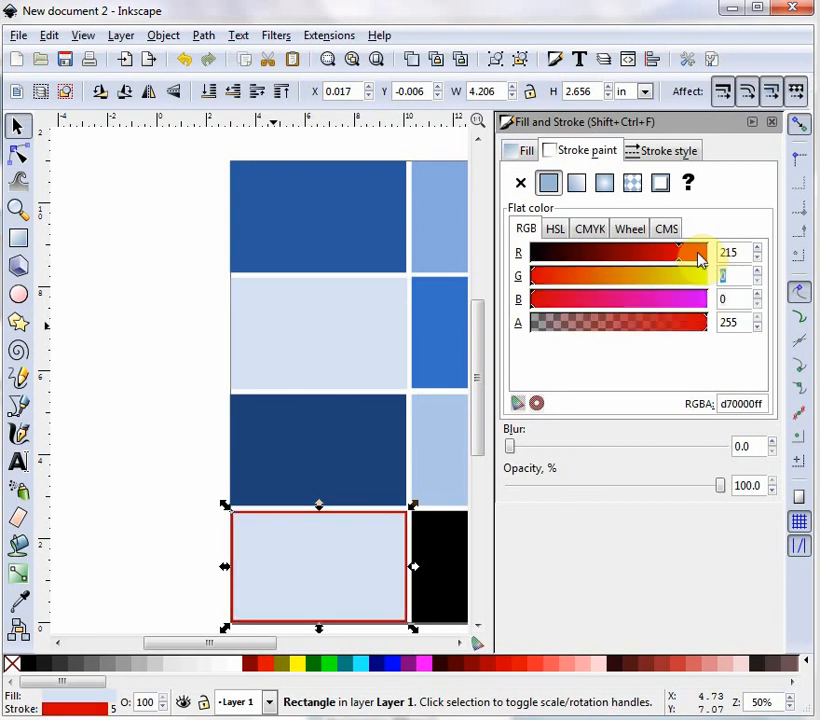
type("227")
key("Tab")
type("244")
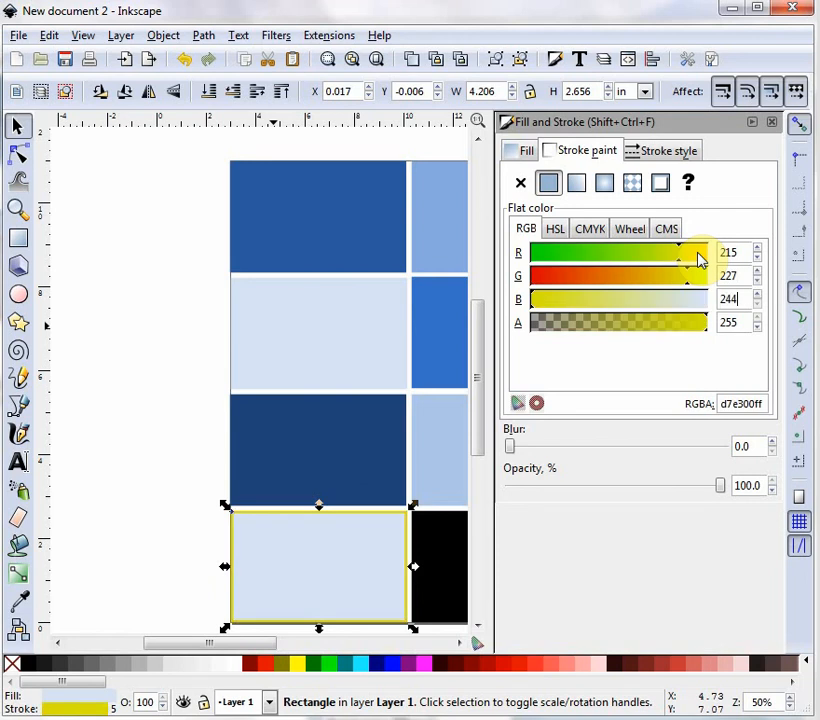
key("Return")
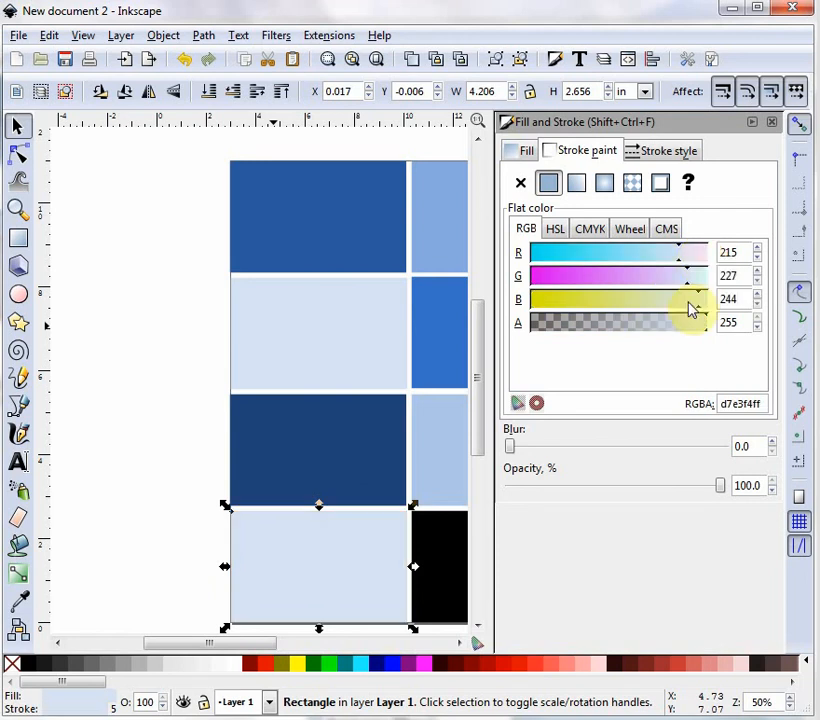
Select the bottom-right rectangle and set its stroke color to RGB 44, 90, 160.
left_click(463, 549)
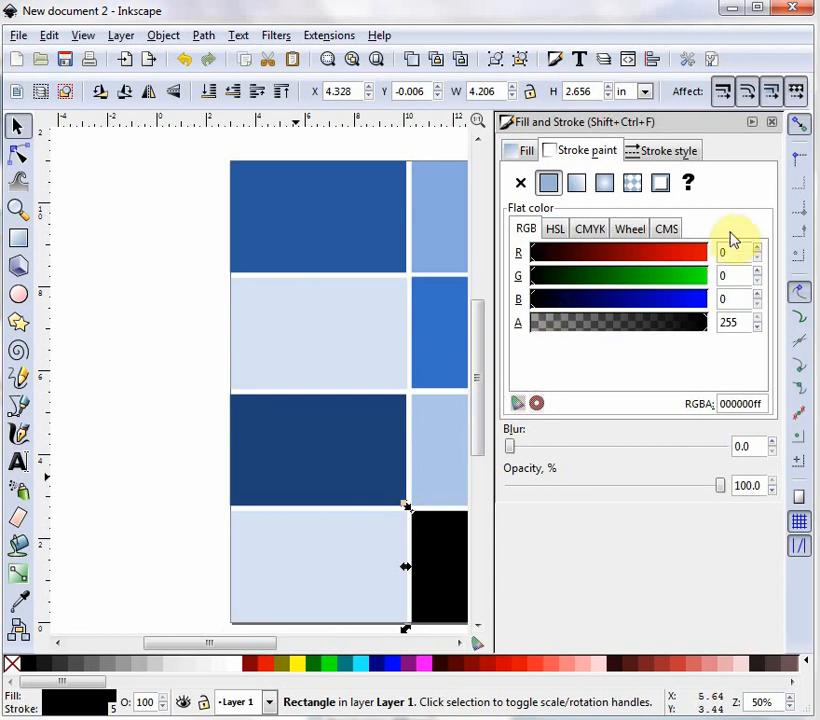
left_click_drag(735, 250, 711, 251)
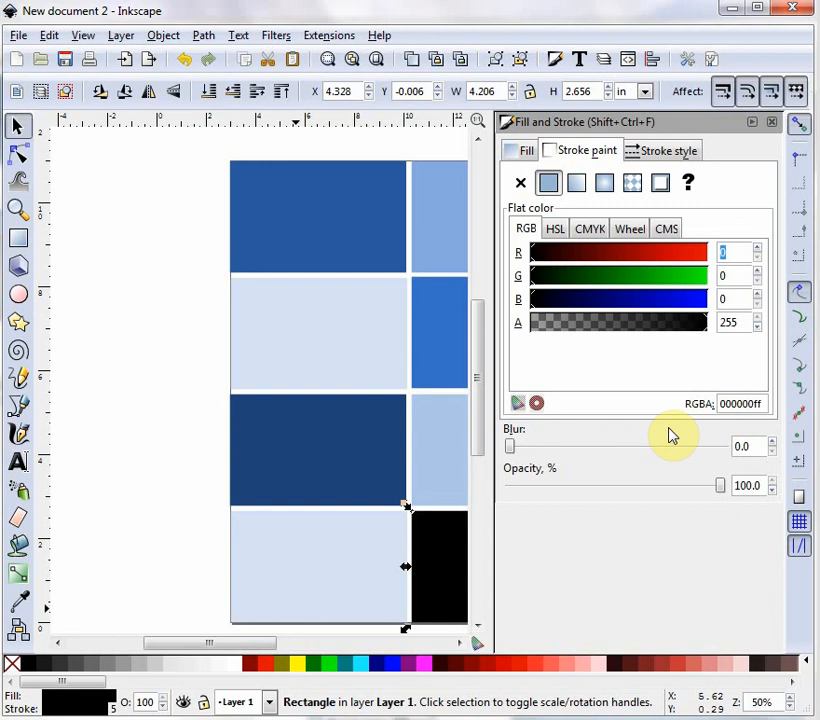
type("44")
key("Tab")
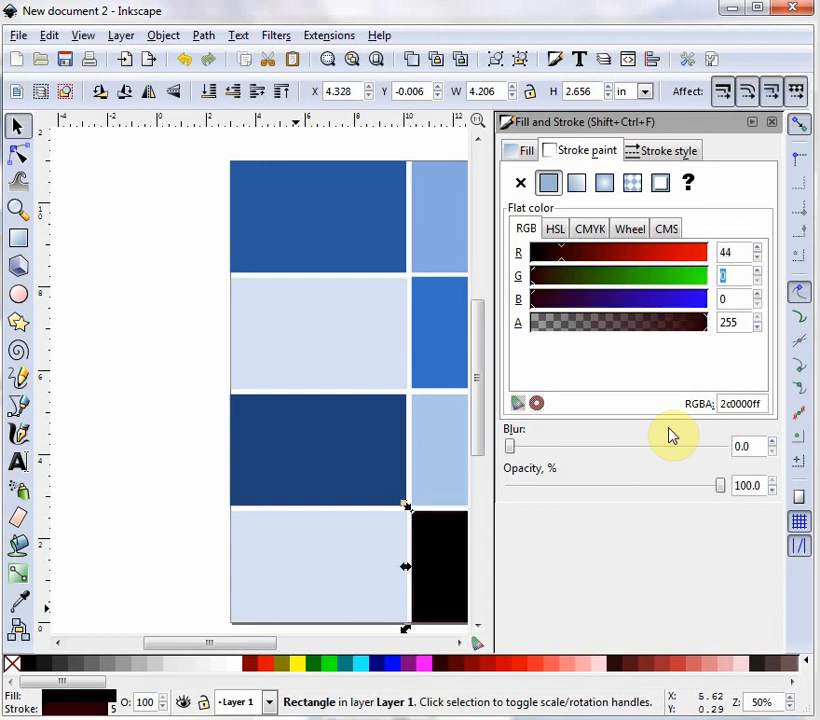
key("BackSpace")
type("90")
key("Tab")
type("1")
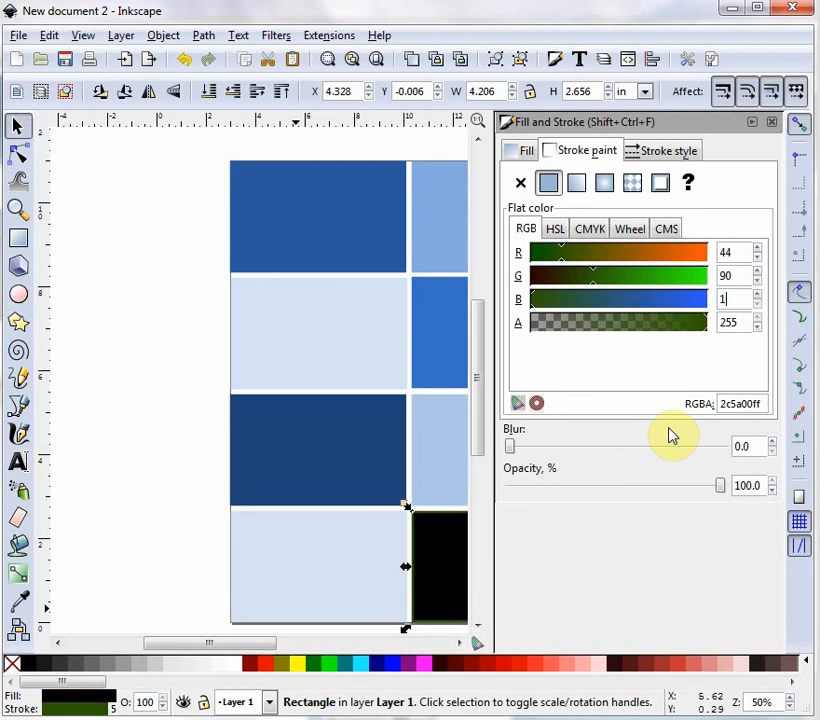
type("60")
key("Return")
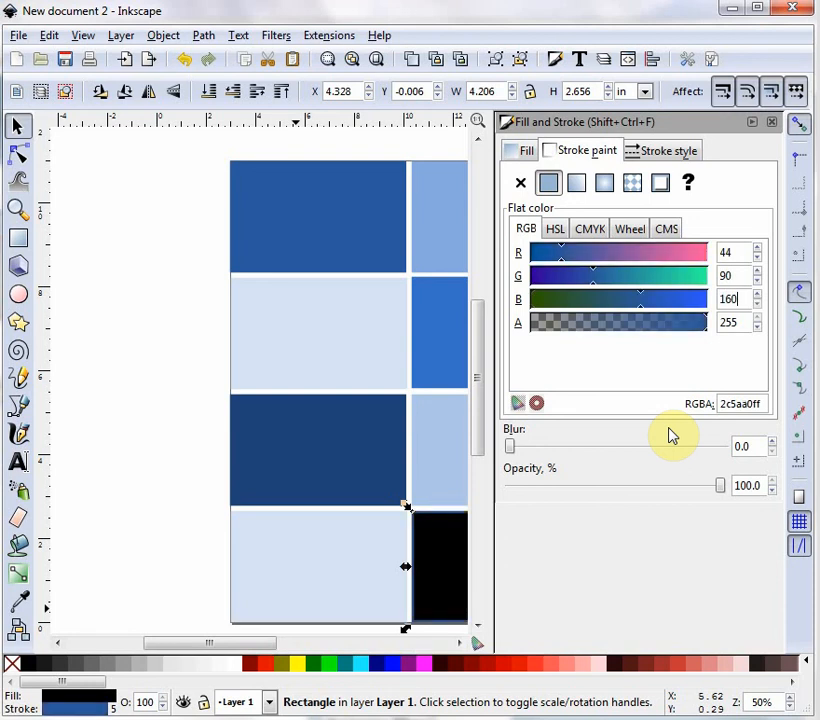
Set the bottom-right rectangle's fill color to RGB 44, 90, 160 and close the Fill and Stroke dialog.
left_click(527, 150)
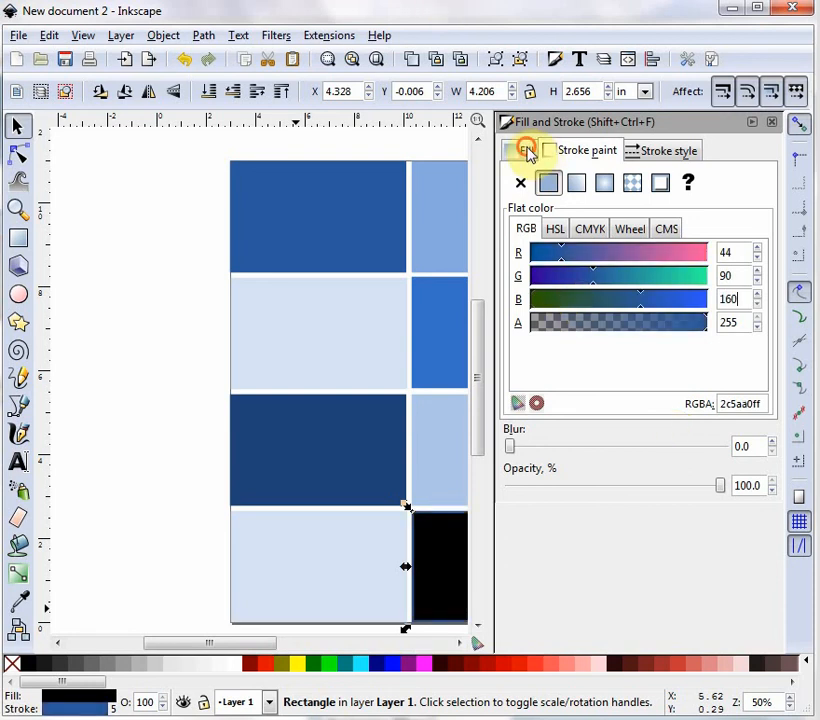
double_click(741, 252)
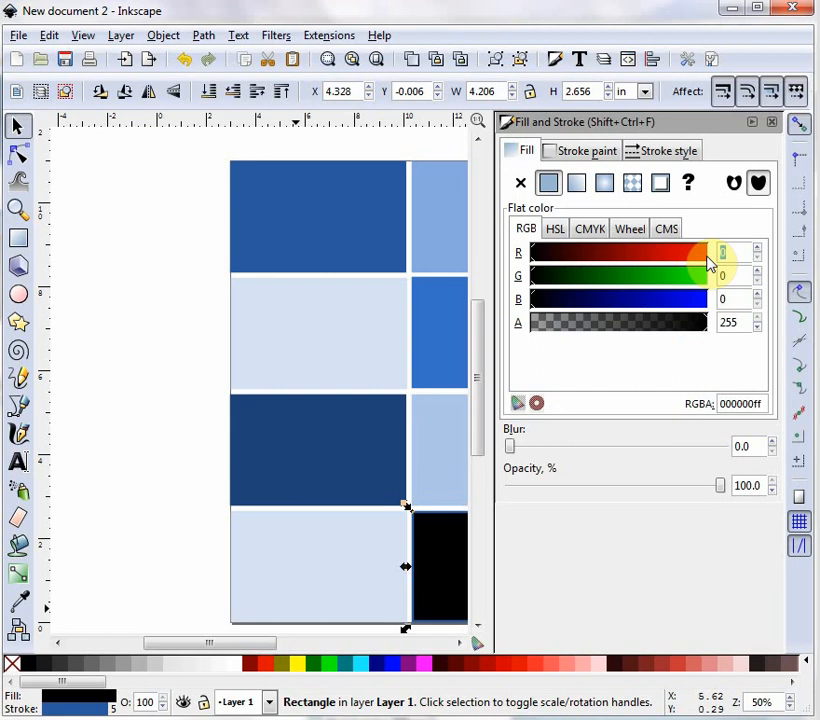
type("44")
key("Tab")
type("90")
key("Tab")
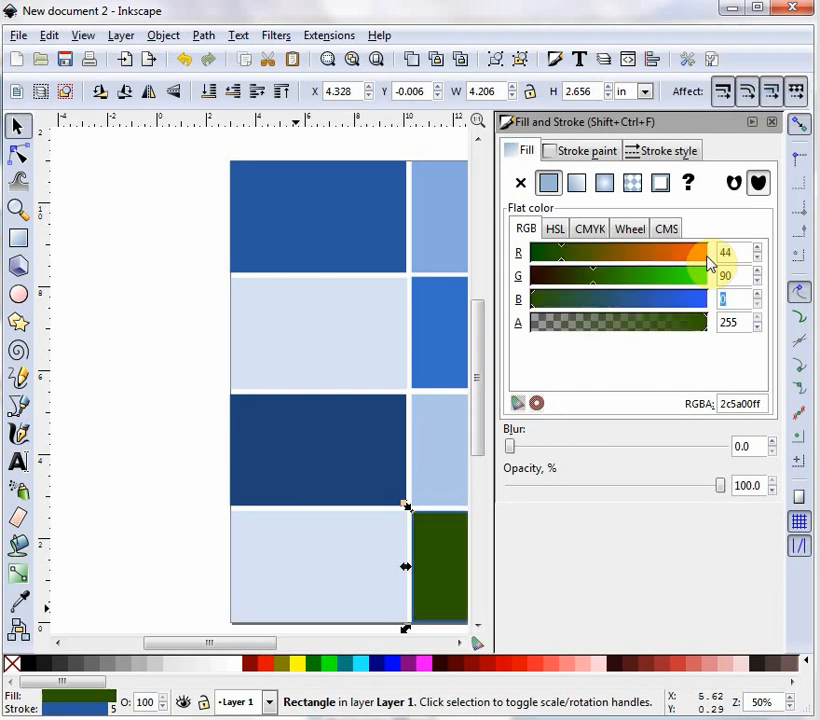
type("160")
key("Return")
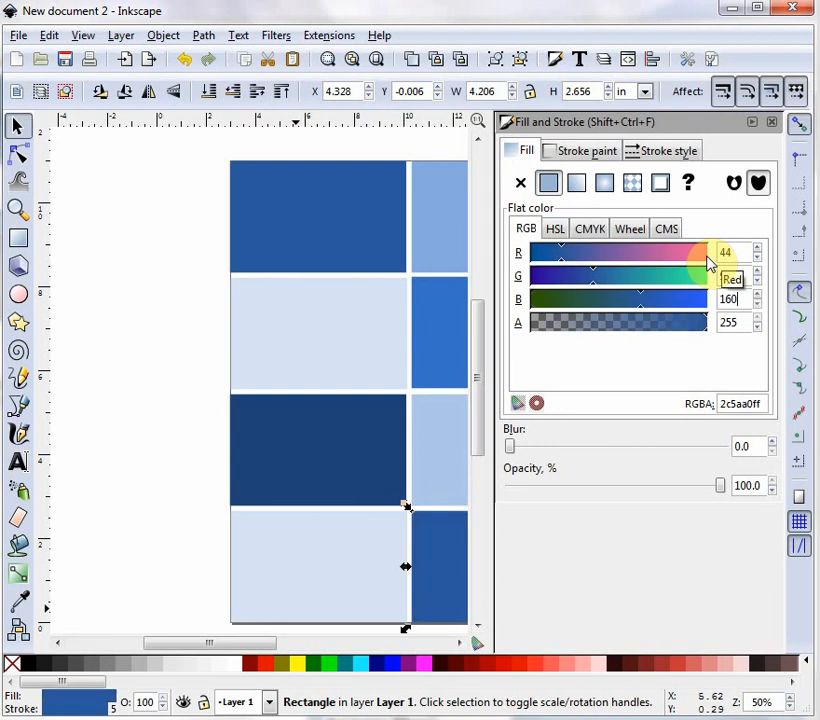
left_click(774, 124)
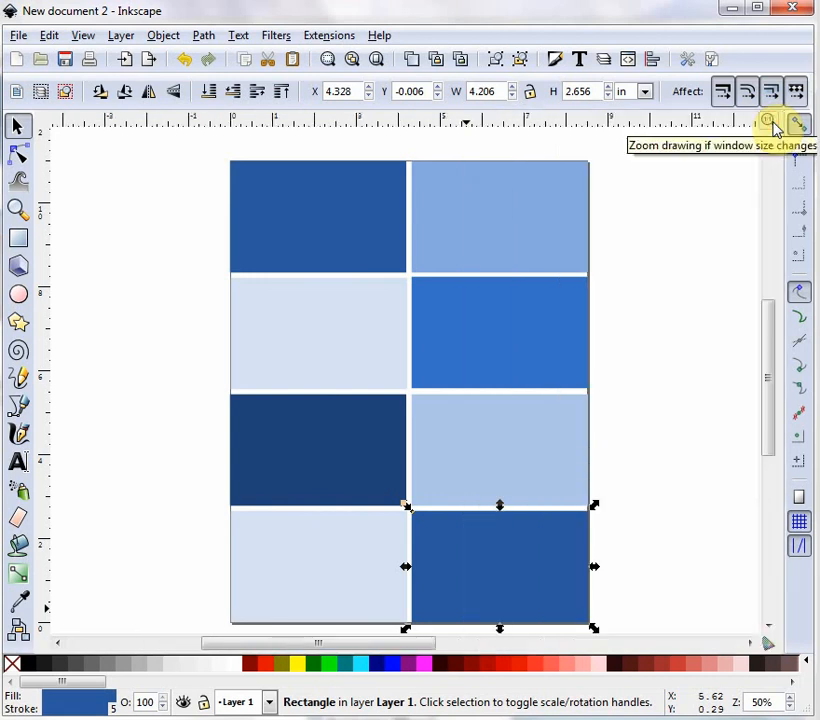
Draw a new rectangle over the layout and set its size to 7.5 by 10 inches.
left_click(668, 338)
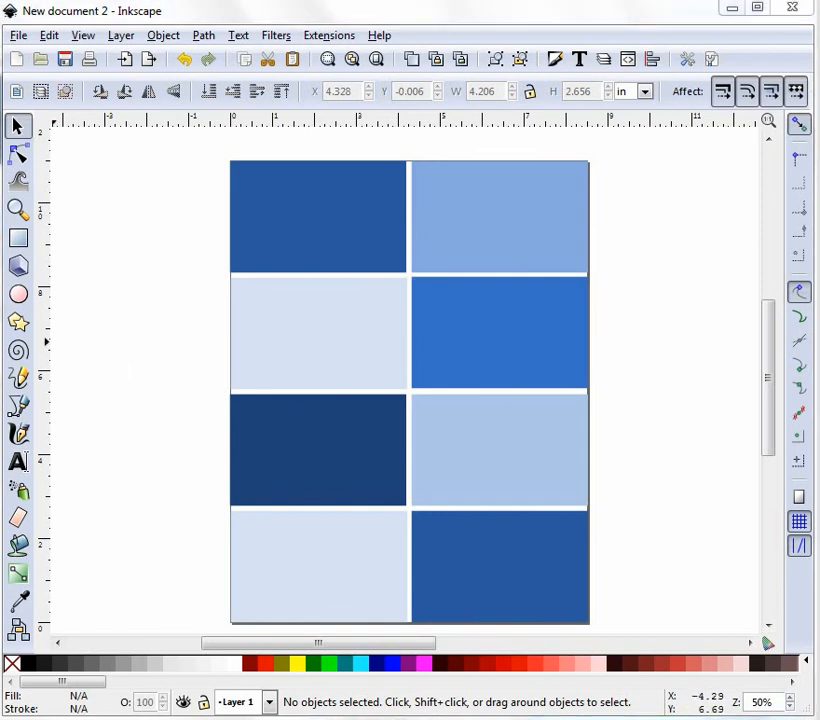
left_click(20, 238)
mouse_move(280, 211)
left_mouse_down()
mouse_move(294, 248)
mouse_move(447, 416)
mouse_move(512, 504)
mouse_move(521, 548)
left_mouse_up()
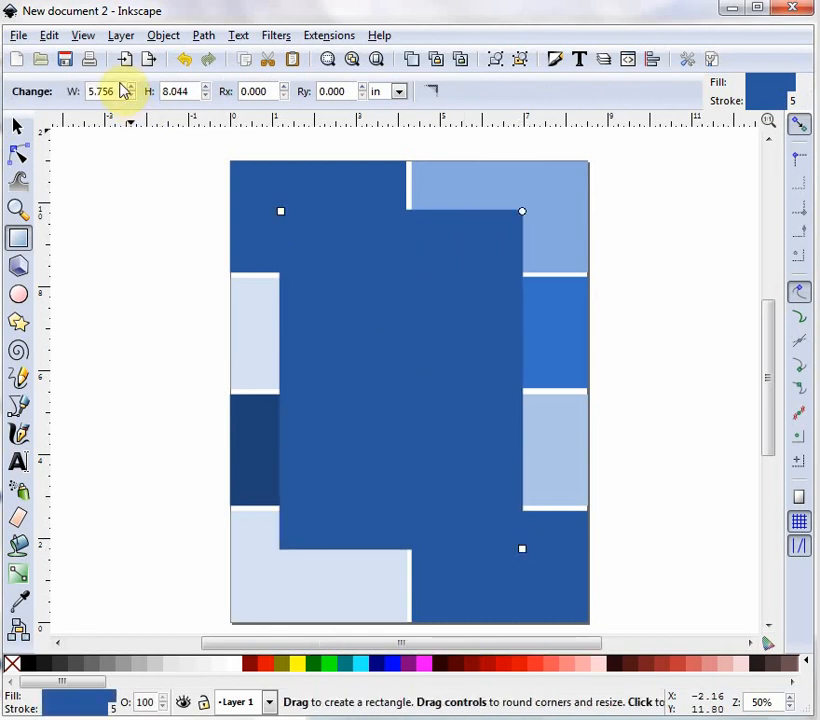
left_click_drag(115, 91, 73, 91)
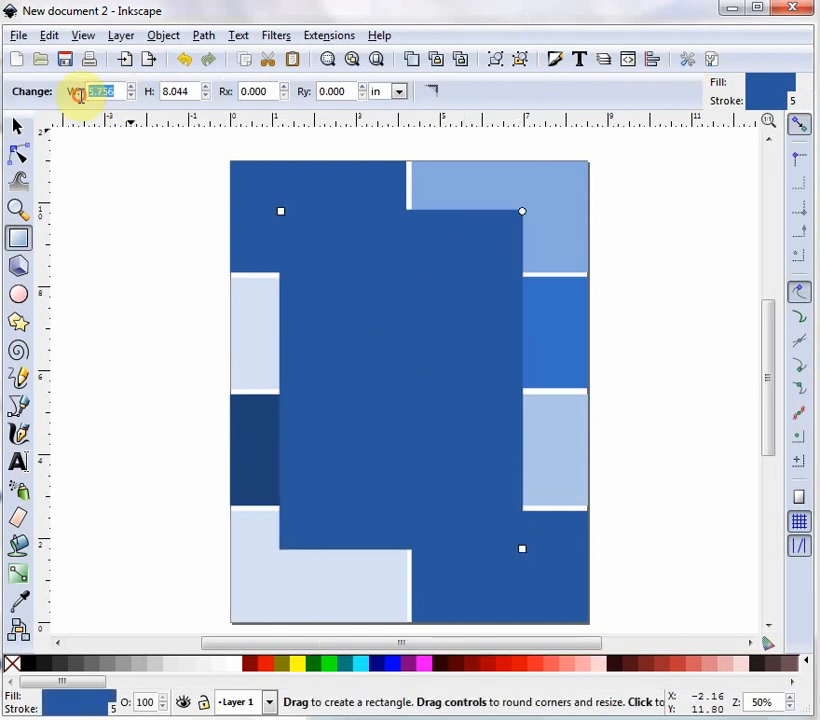
type("7.5")
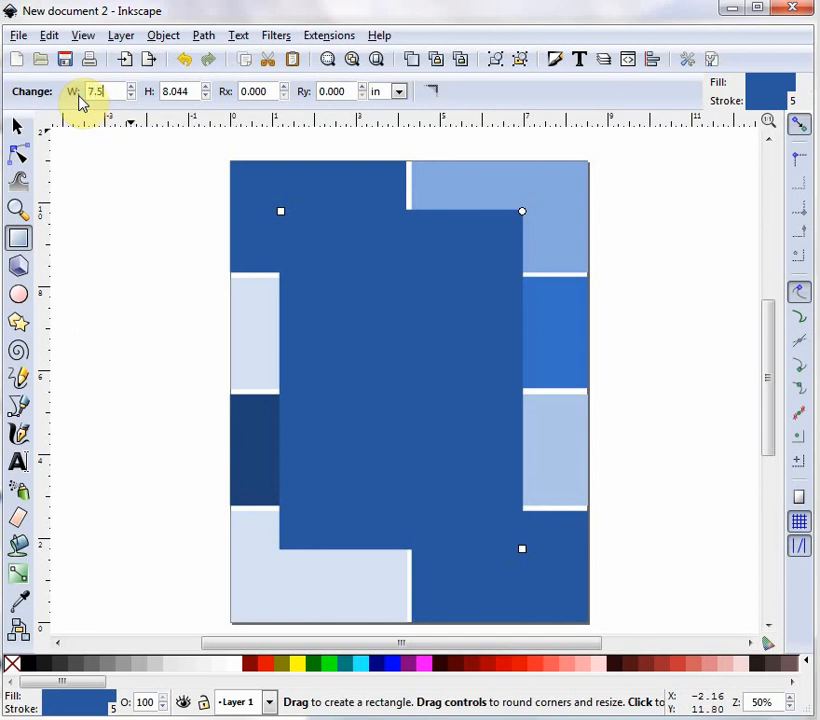
key("Tab")
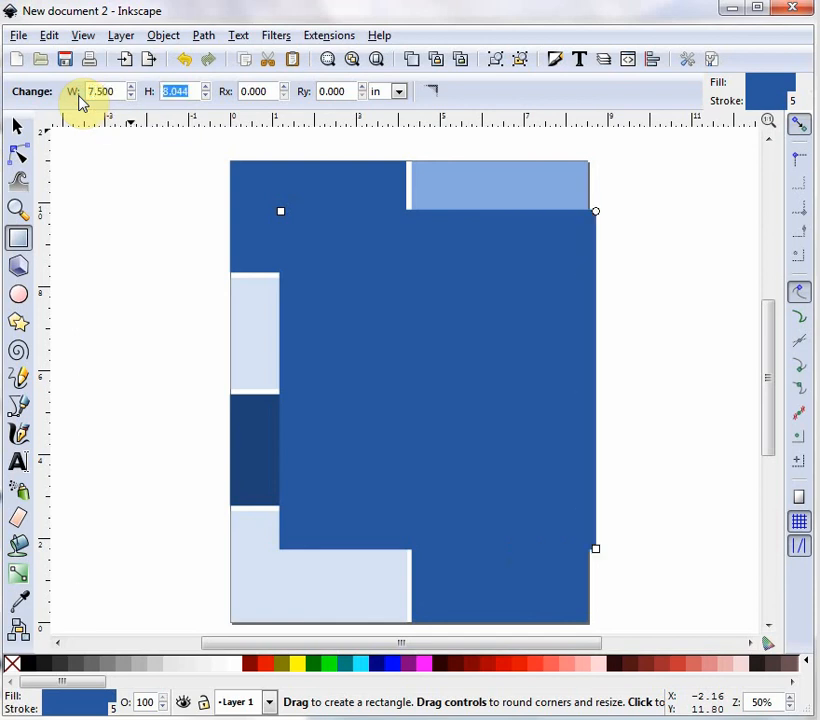
type("10")
key("Return")
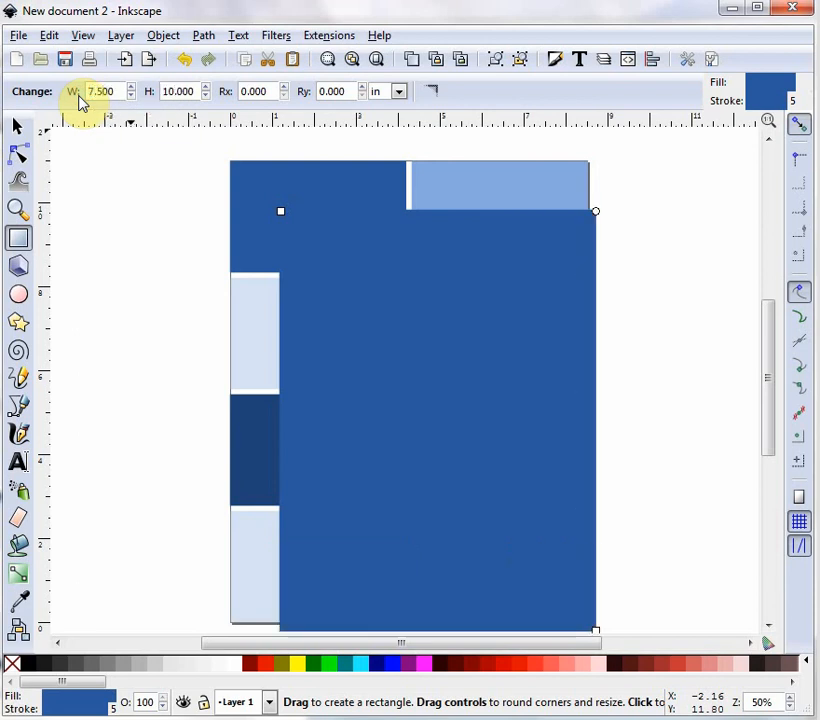
Move the large rectangle to about X 0.506, Y 0.461 in so it sits centered over the layout.
left_click(17, 126)
left_click_drag(429, 362, 397, 329)
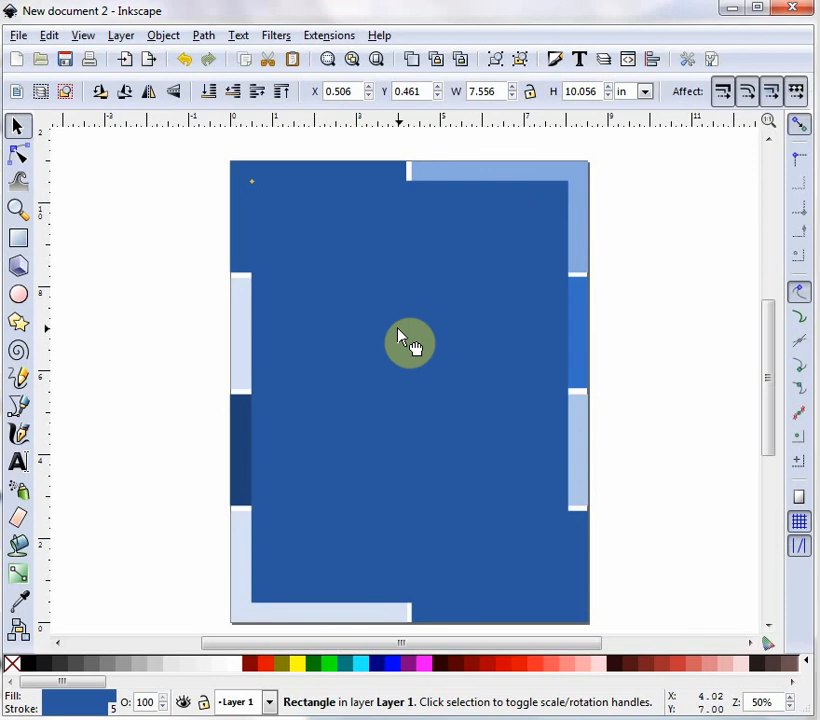
left_click_drag(398, 336, 398, 336)
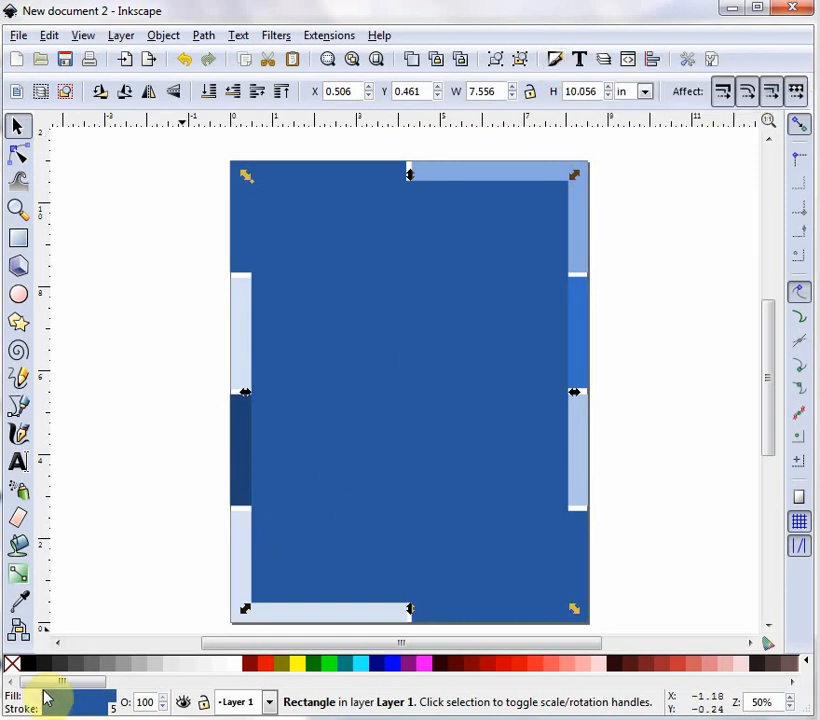
Set the large rectangle's fill and stroke to white, then deselect it.
left_click(237, 668)
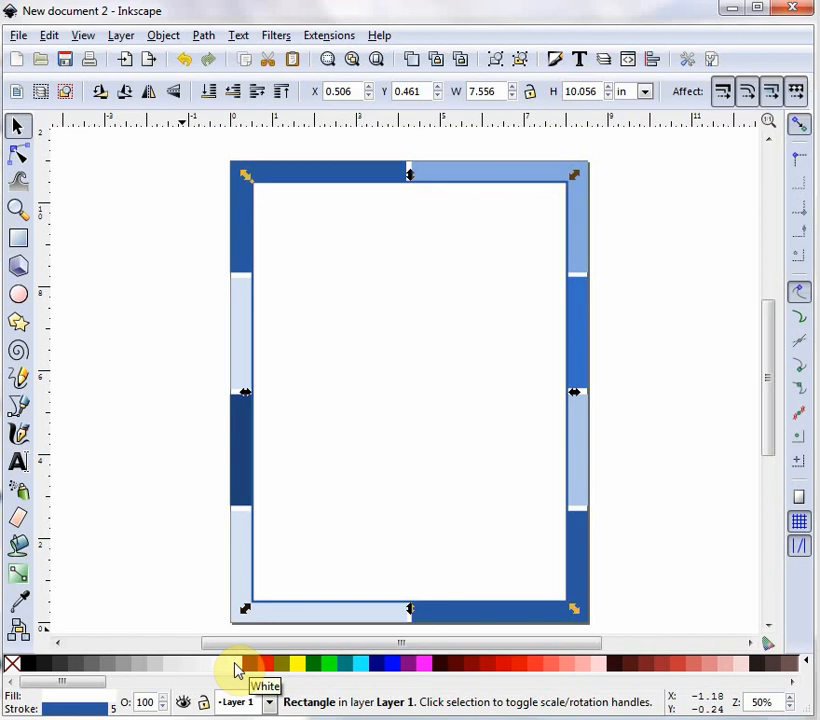
right_click(237, 668)
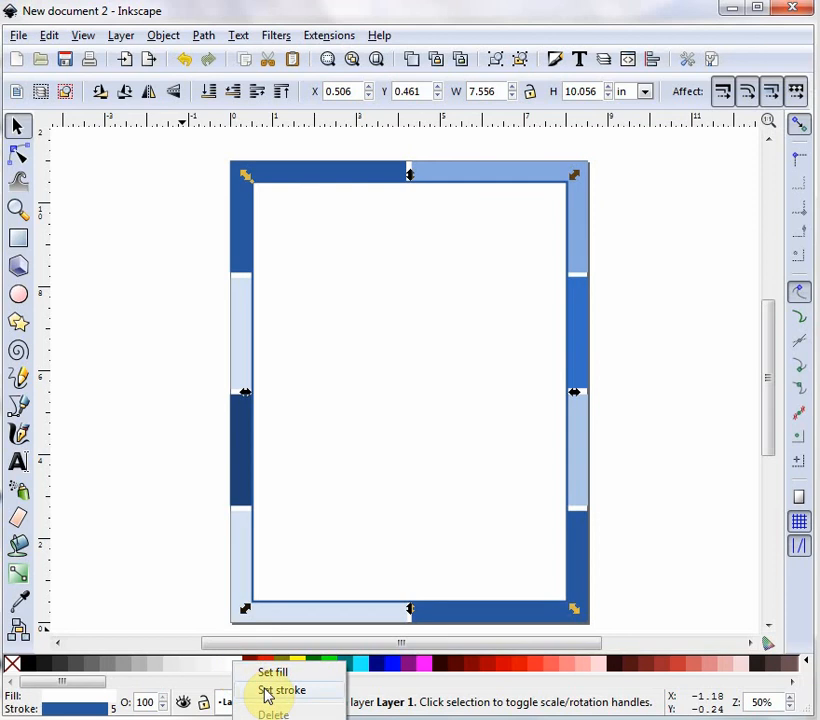
left_click(265, 691)
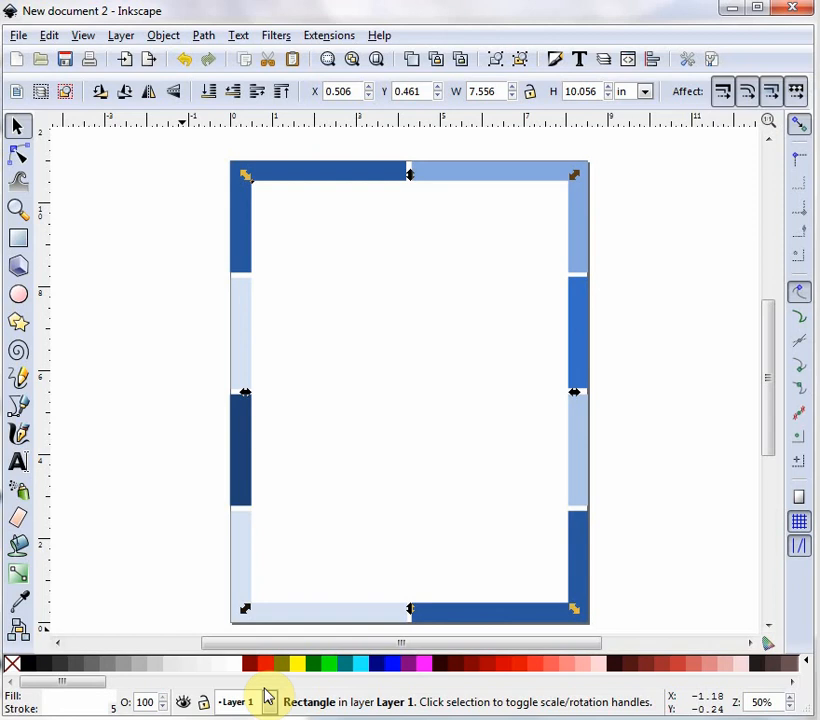
left_click(146, 343)
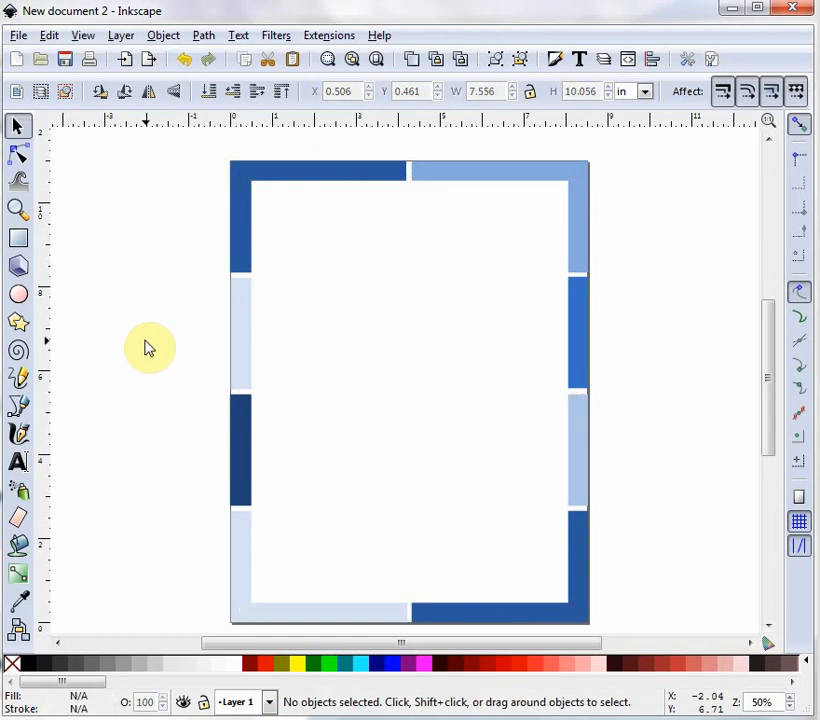